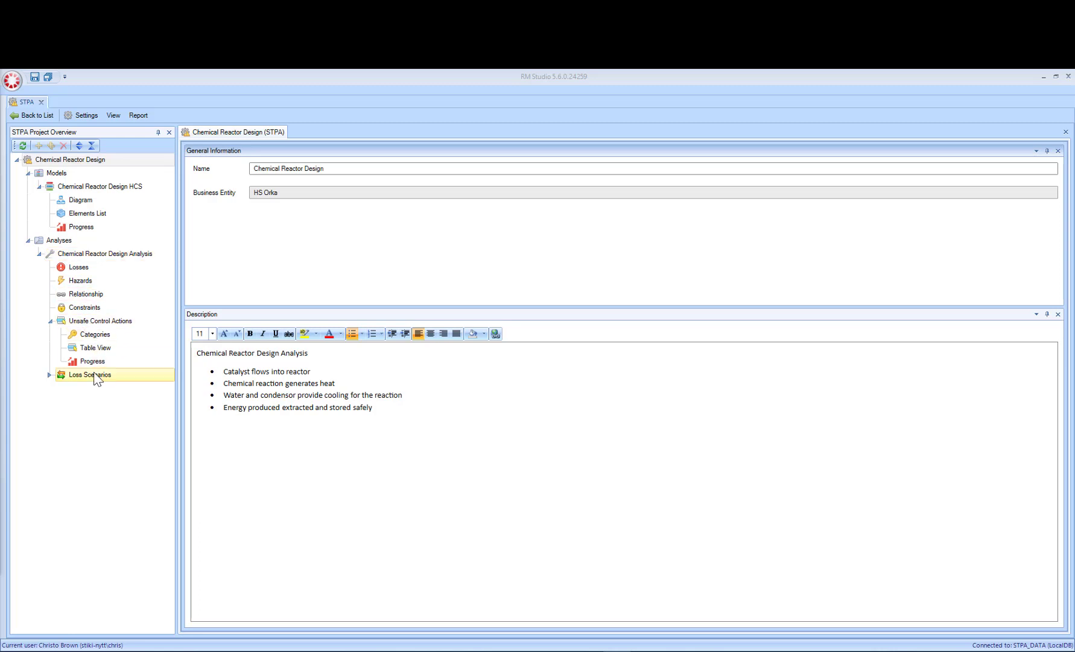
Step: Add the losses "No resulting product", "Resulting product of poor quality" and "Damage to plant infrastructure" to the Chemical Reactor Design Analysis
{"action": "left_click", "coordinate": [50, 321]}
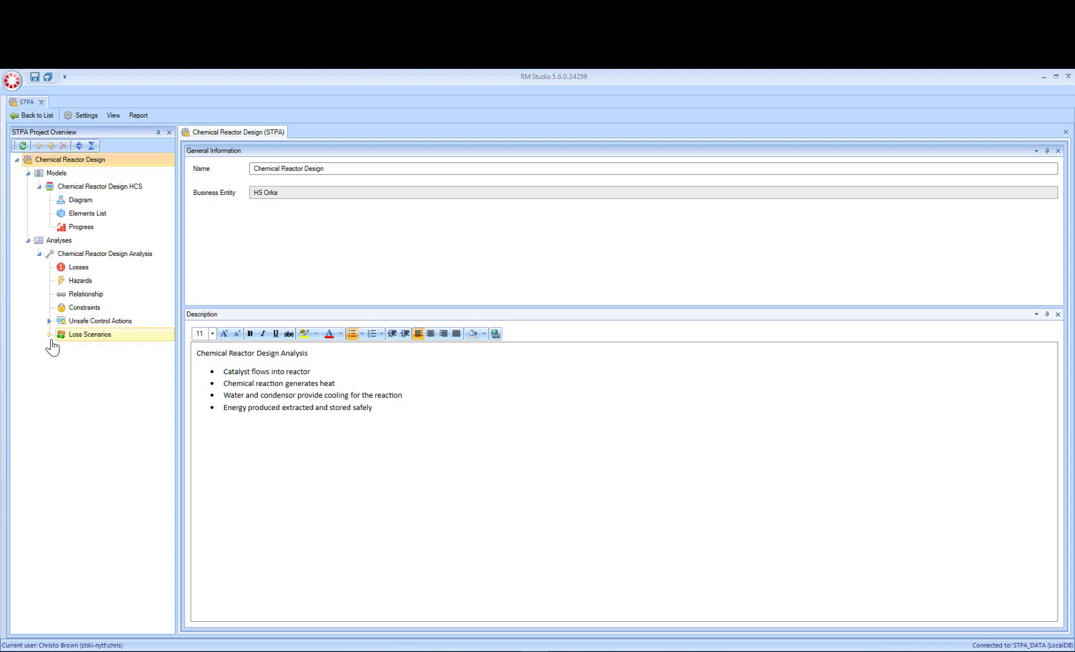
{"action": "left_click", "coordinate": [86, 275]}
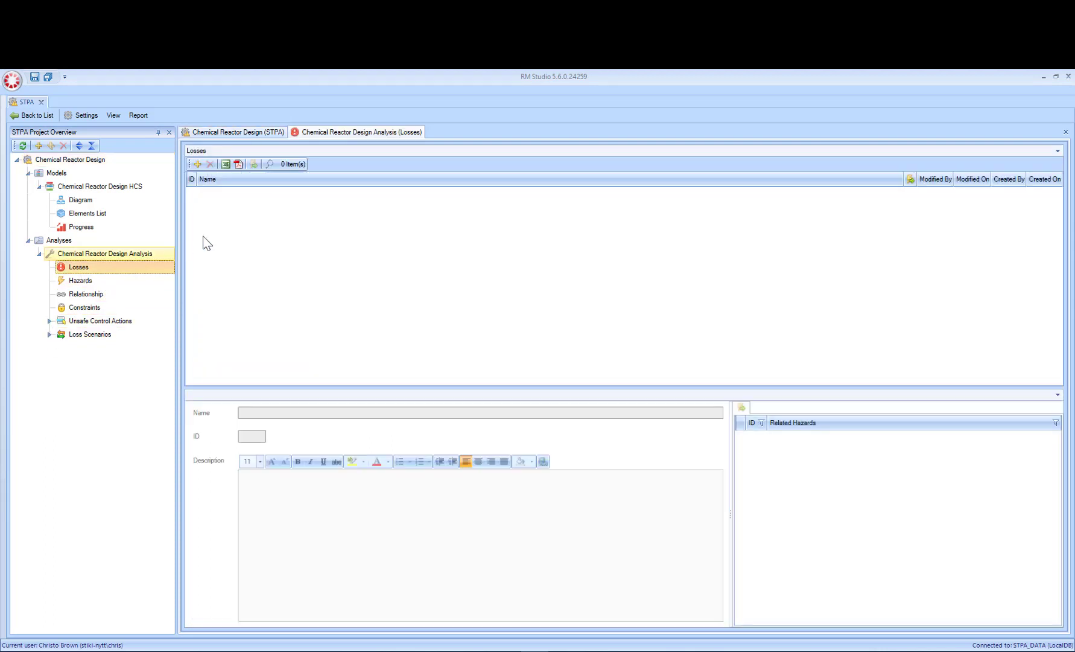
{"action": "left_click", "coordinate": [198, 164]}
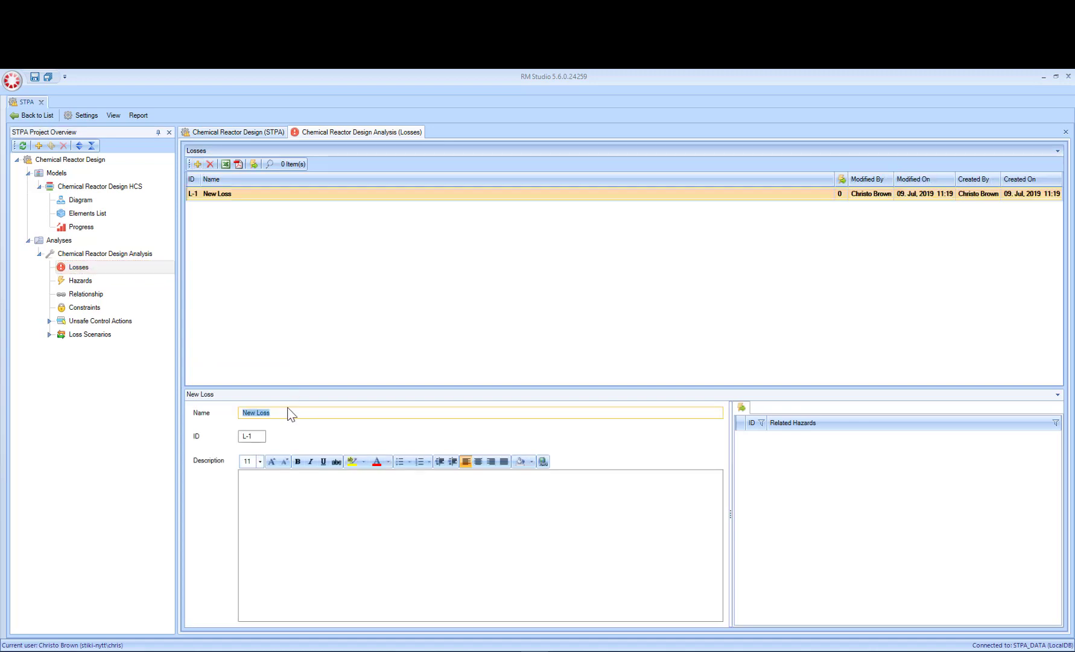
{"action": "type", "text": "No resulting product"}
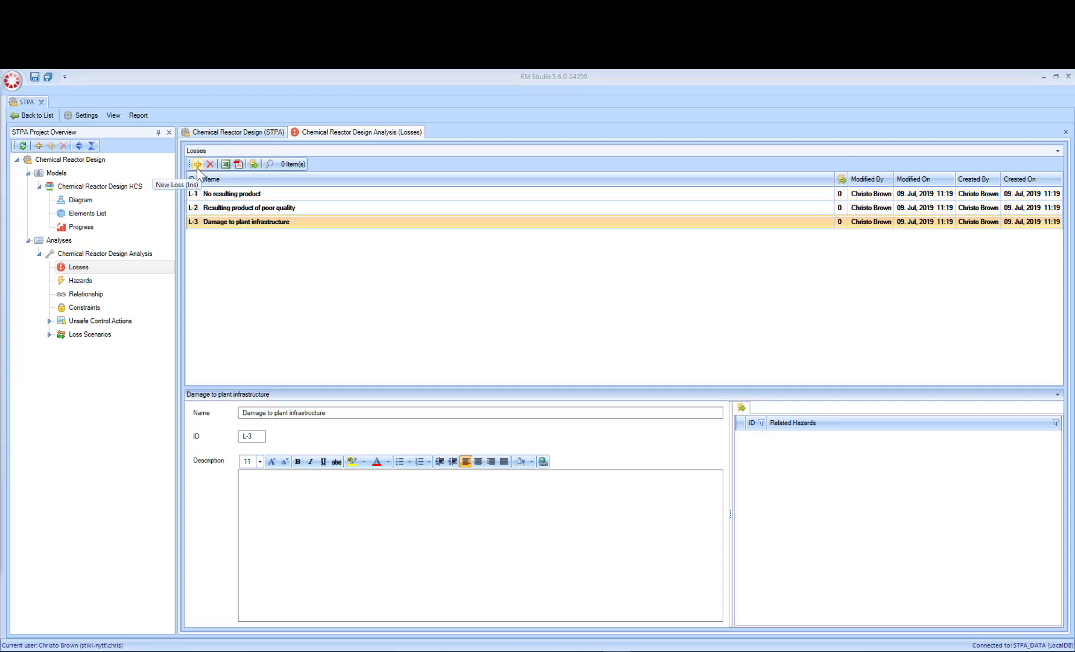
Step: Add the hazards "Liquid ratio in reactor vessel unbalanced", "Reaction temperature outside nominal range" and "Rate and quantity of heat extraction insufficient" to the analysis
{"action": "left_click", "coordinate": [80, 285]}
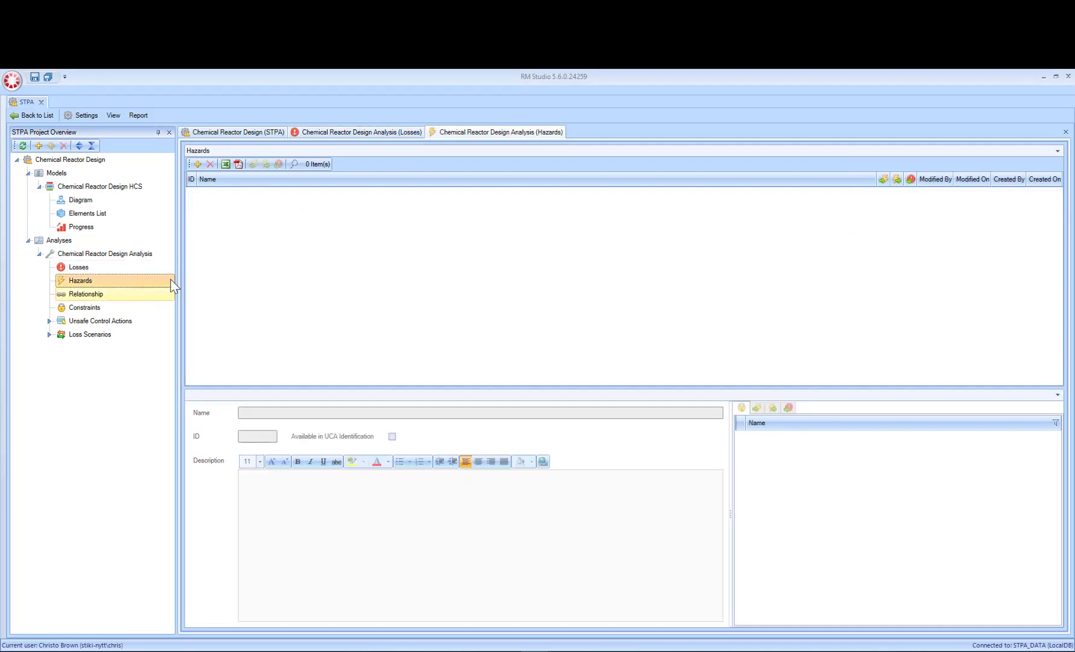
{"action": "left_click", "coordinate": [197, 164]}
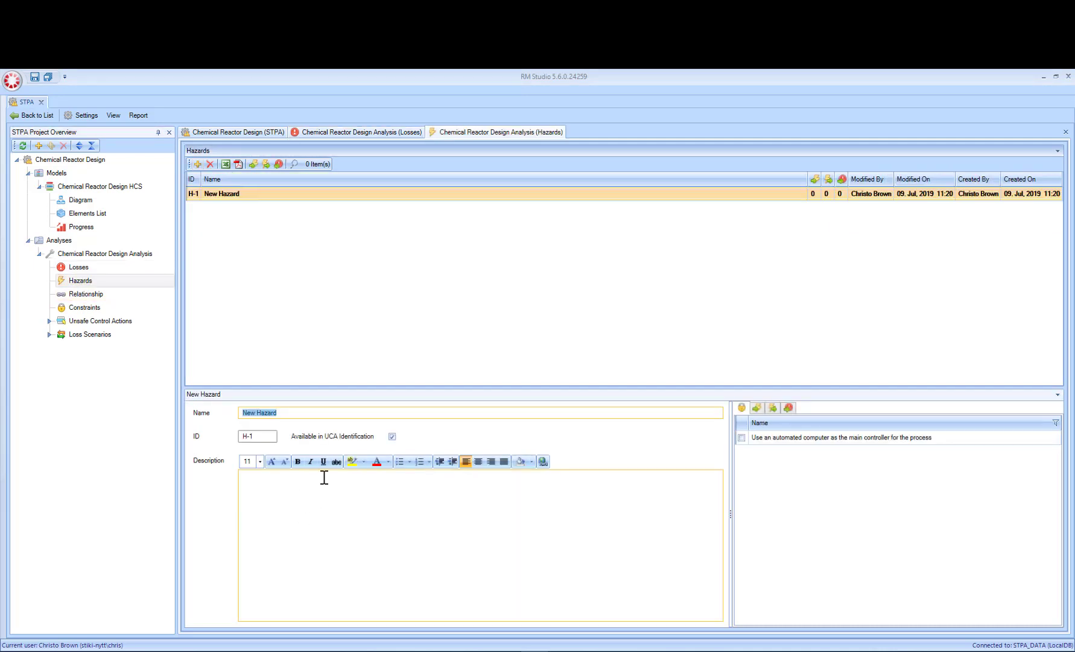
{"action": "type", "text": "Liquid ratio in reactor vessel unbalanced"}
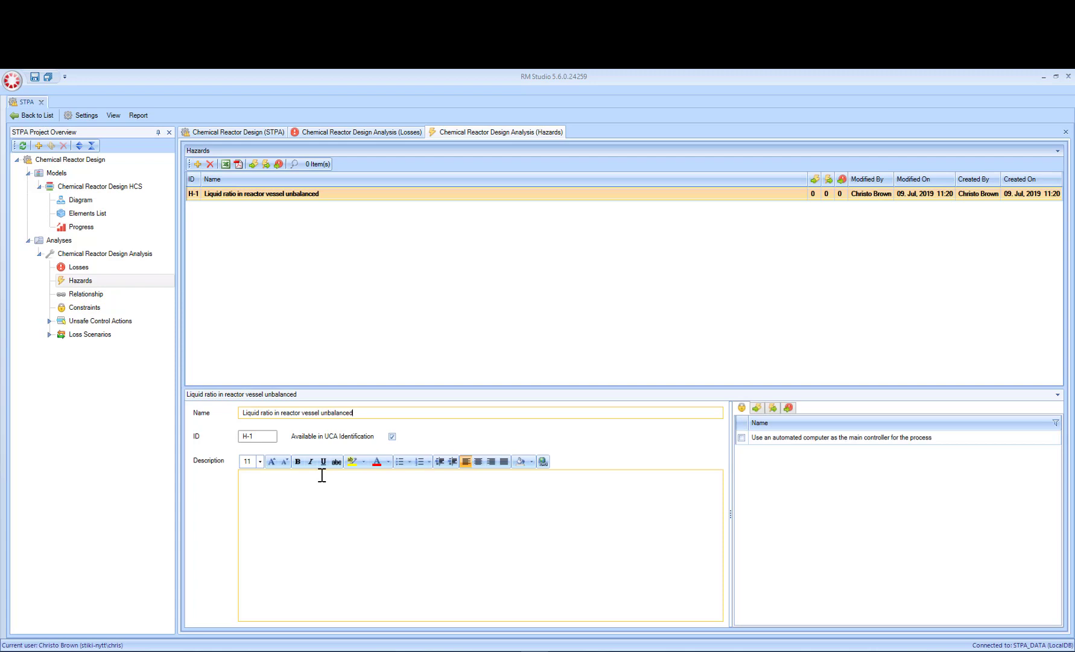
{"action": "left_click", "coordinate": [262, 437]}
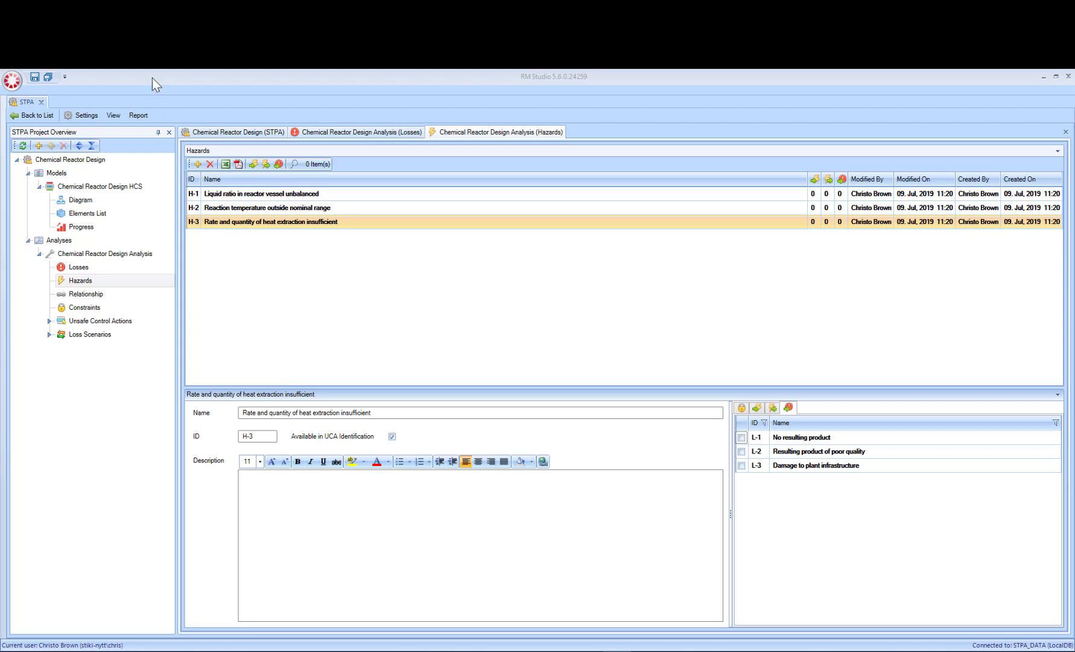
{"action": "left_click", "coordinate": [259, 293]}
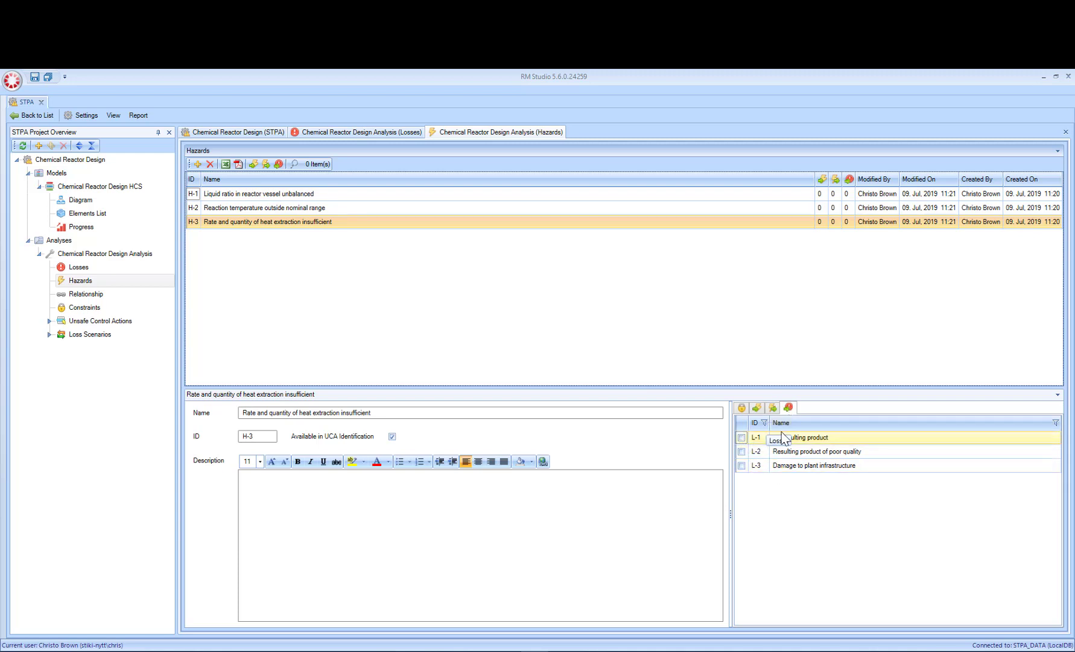
Step: Associate hazard H-1 with losses L-1 and L-3, H-2 with L-2, and H-3 with L-2 and L-3
{"action": "left_click", "coordinate": [263, 199]}
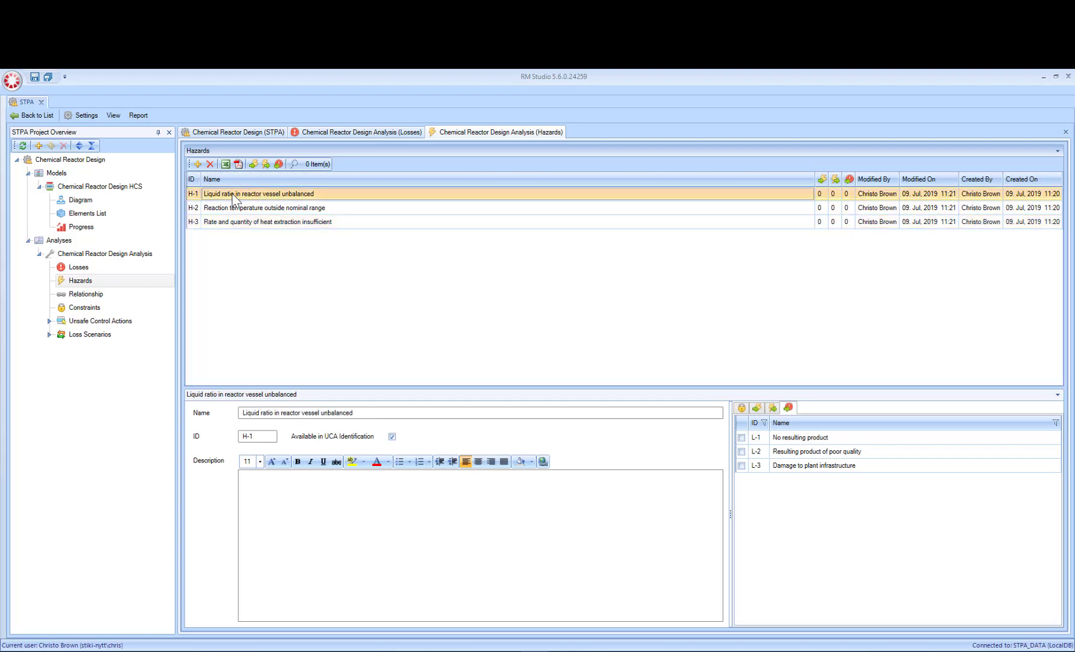
{"action": "left_click", "coordinate": [742, 437]}
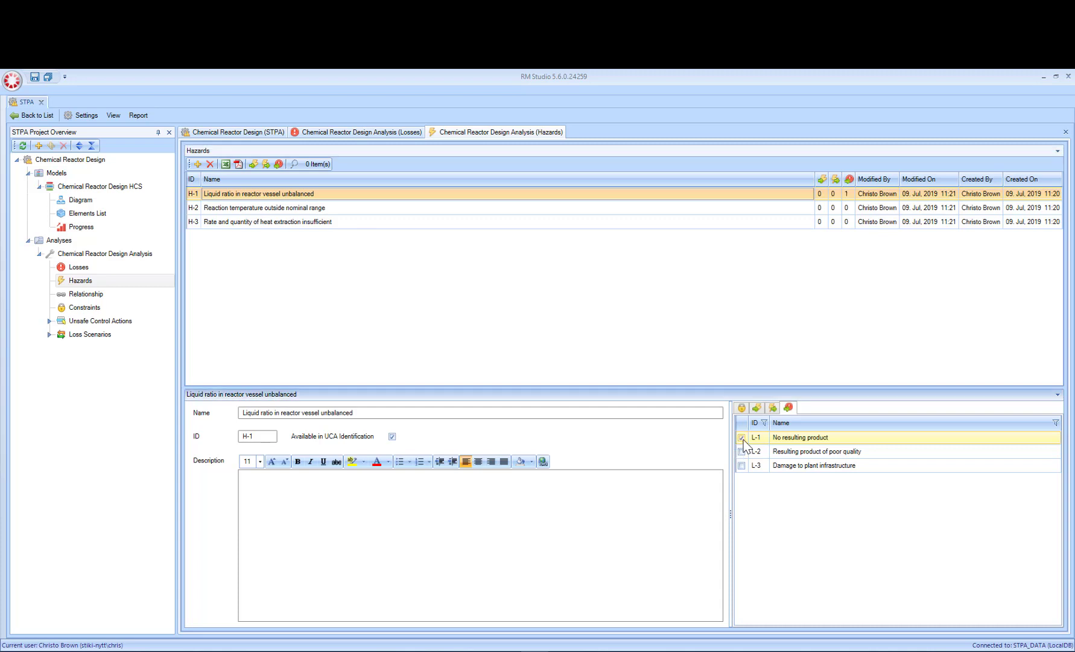
{"action": "left_click", "coordinate": [741, 465]}
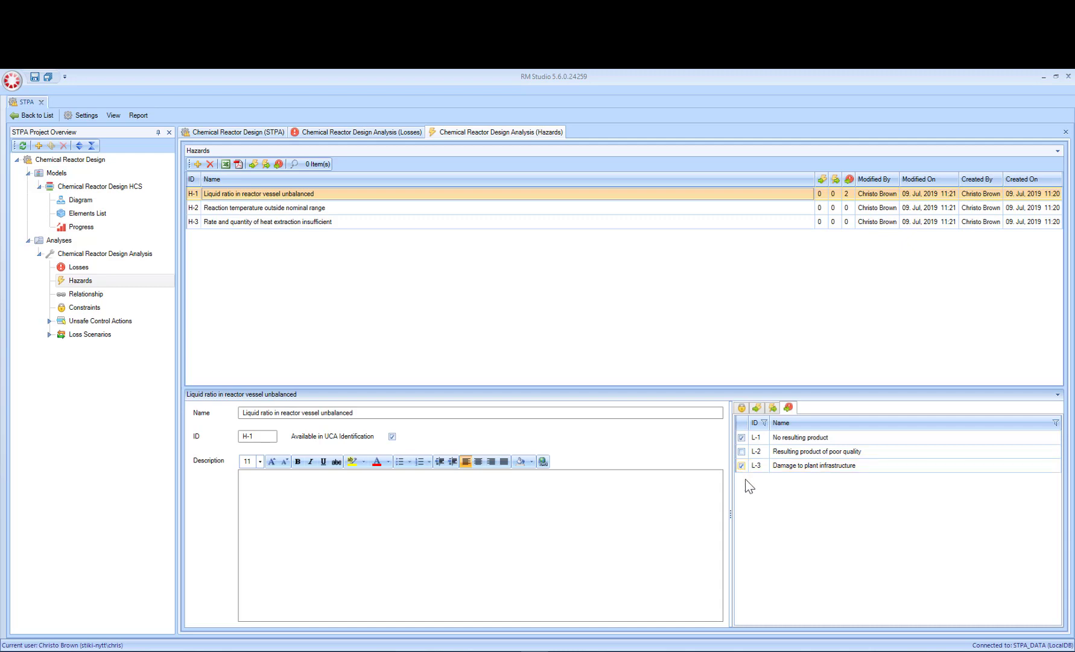
{"action": "left_click", "coordinate": [242, 208]}
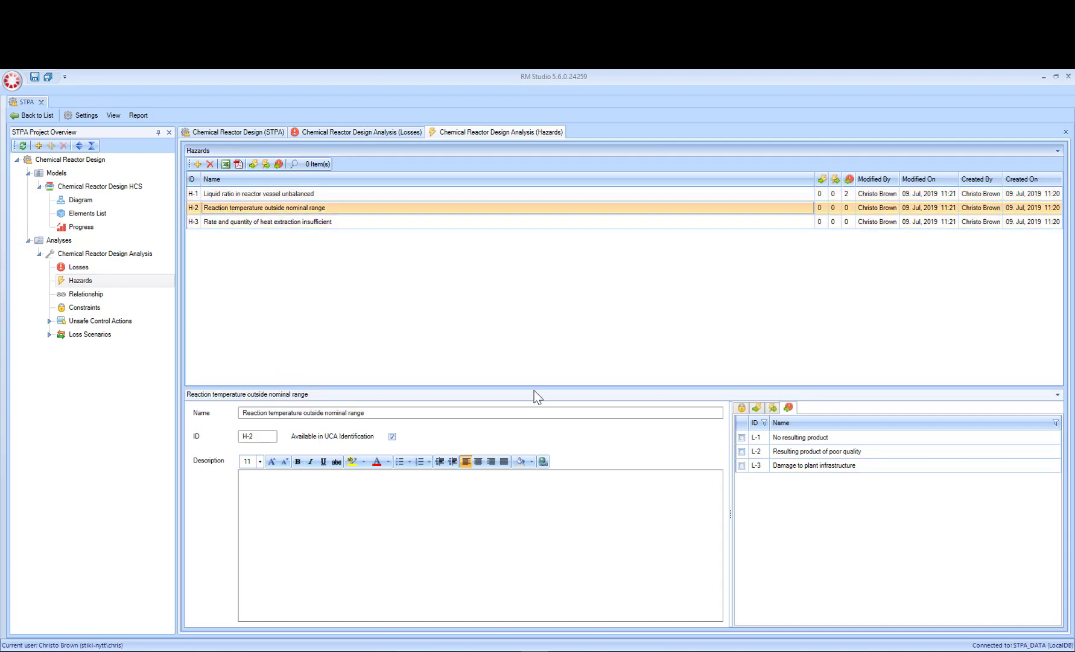
{"action": "left_click", "coordinate": [742, 452]}
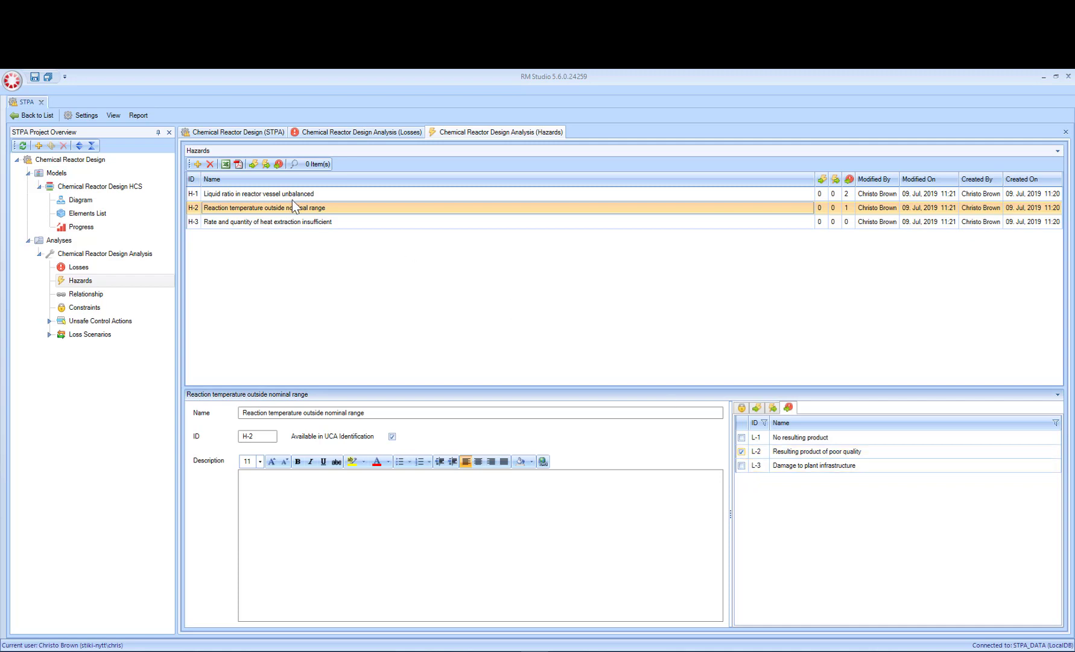
{"action": "left_click", "coordinate": [252, 223]}
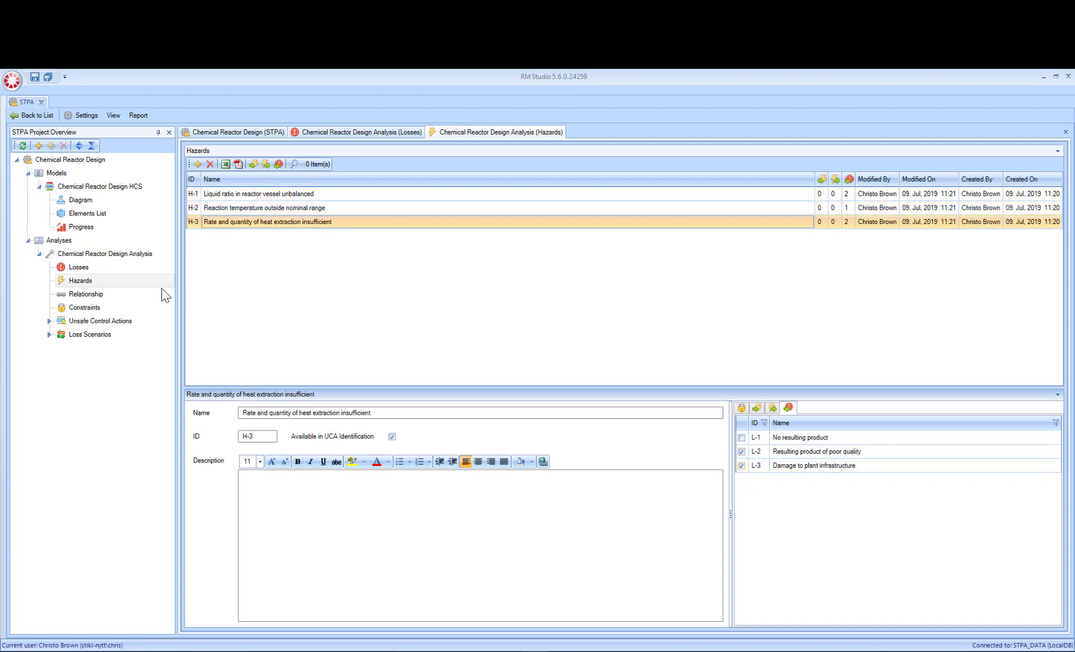
Step: Open the relationship diagram of hazards and losses and create a new hazard and a new loss in it
{"action": "left_click", "coordinate": [89, 295]}
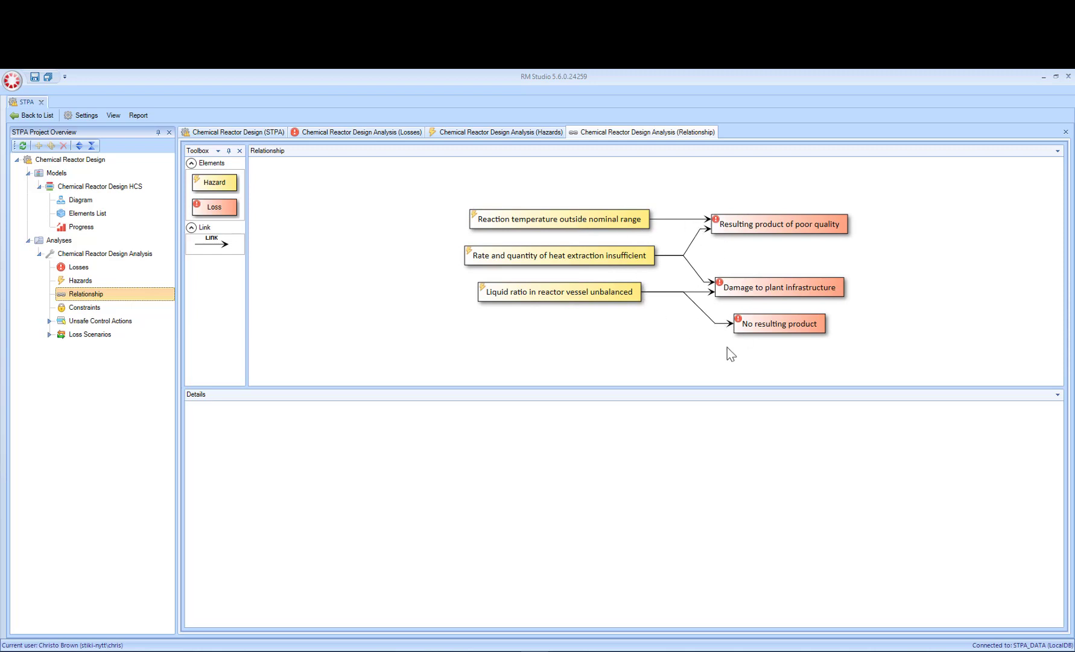
{"action": "left_click", "coordinate": [518, 300]}
{"action": "right_click", "coordinate": [514, 297]}
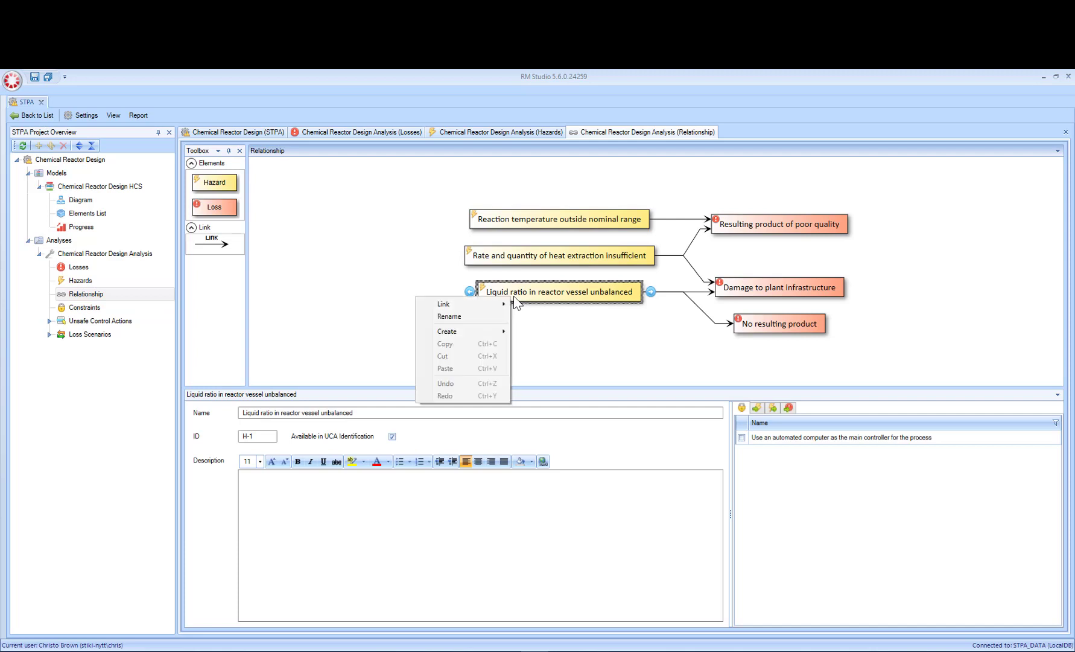
{"action": "mouse_move", "coordinate": [489, 333]}
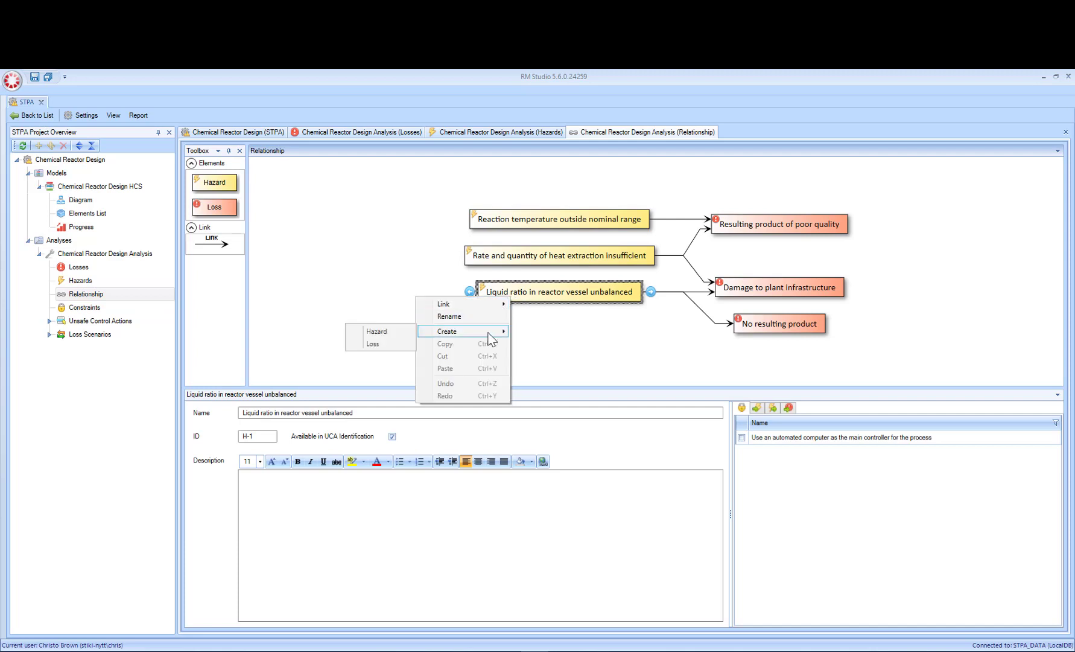
{"action": "left_click", "coordinate": [388, 332]}
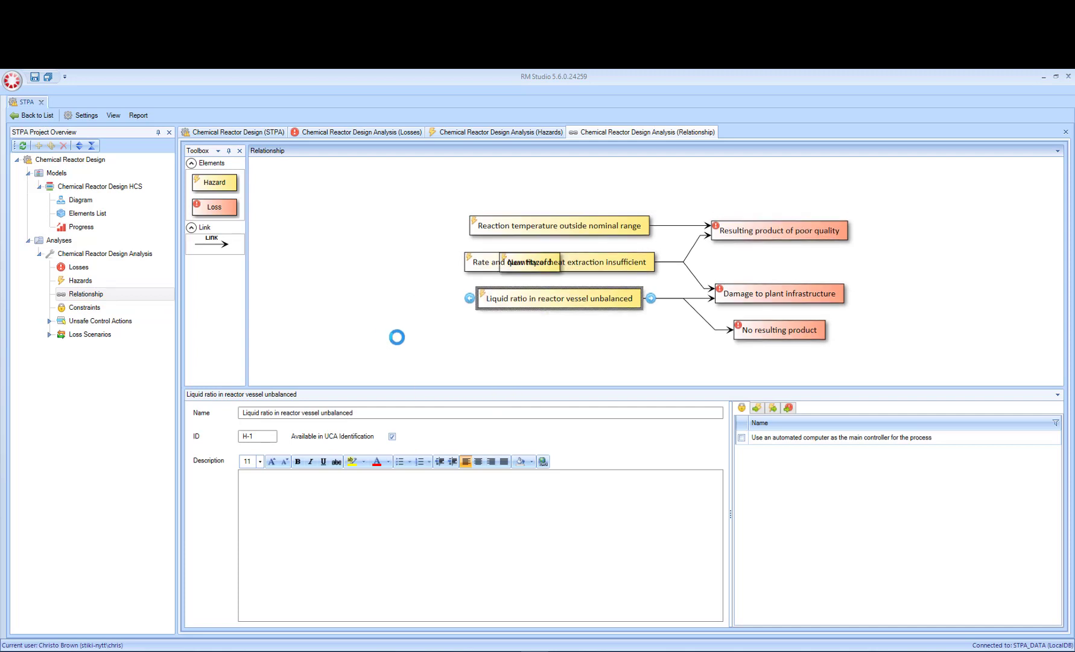
{"action": "left_click", "coordinate": [566, 208]}
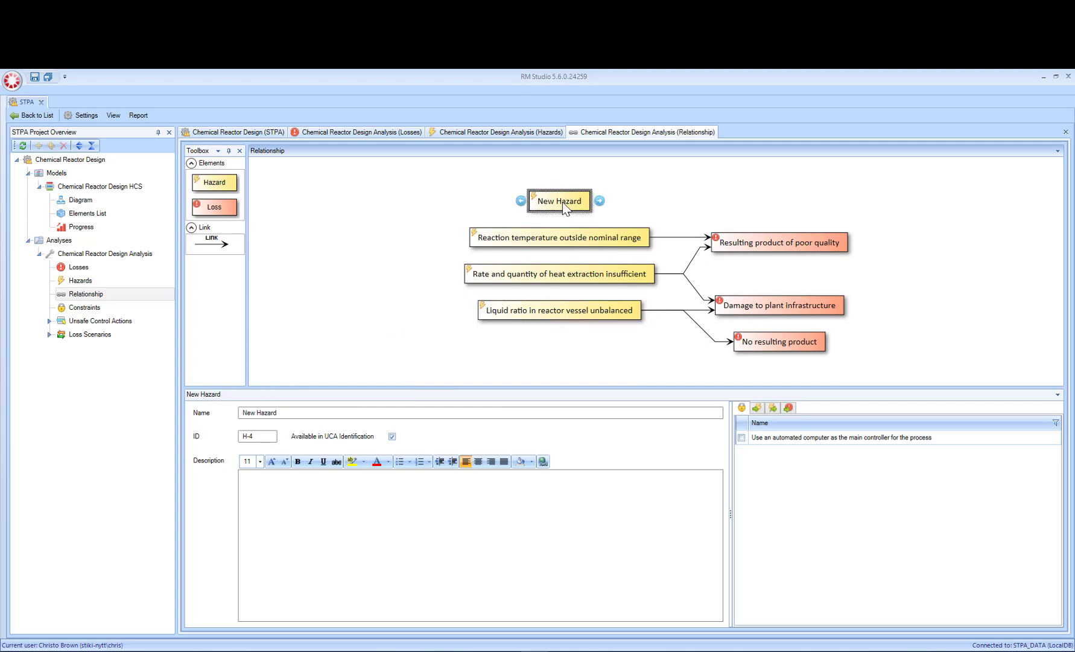
{"action": "right_click", "coordinate": [560, 203]}
{"action": "mouse_move", "coordinate": [545, 241]}
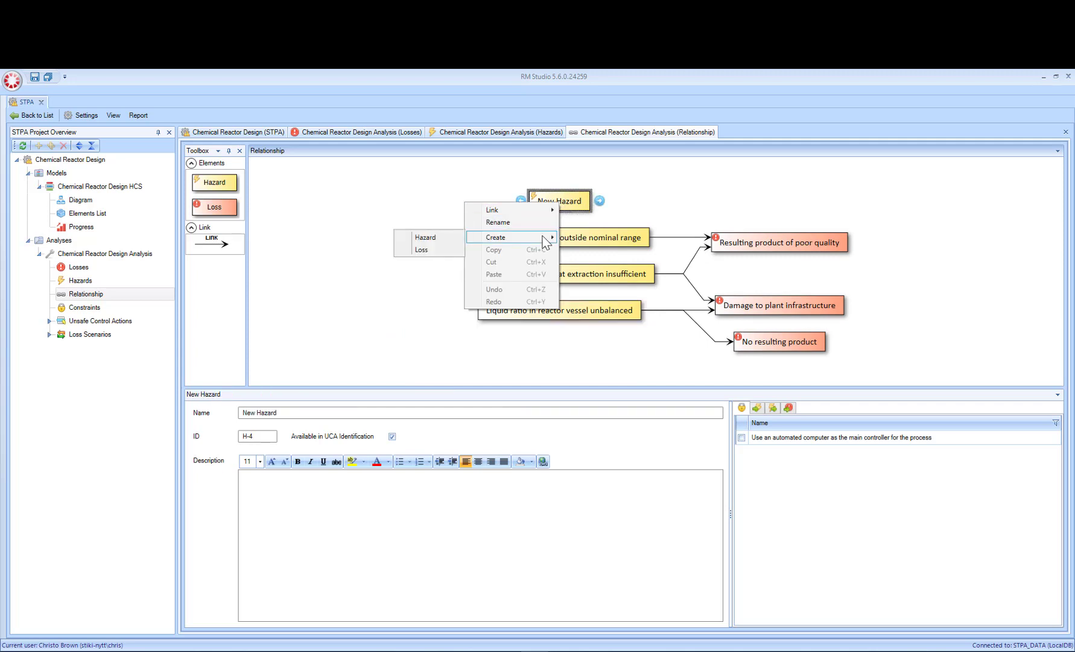
{"action": "left_click", "coordinate": [433, 249]}
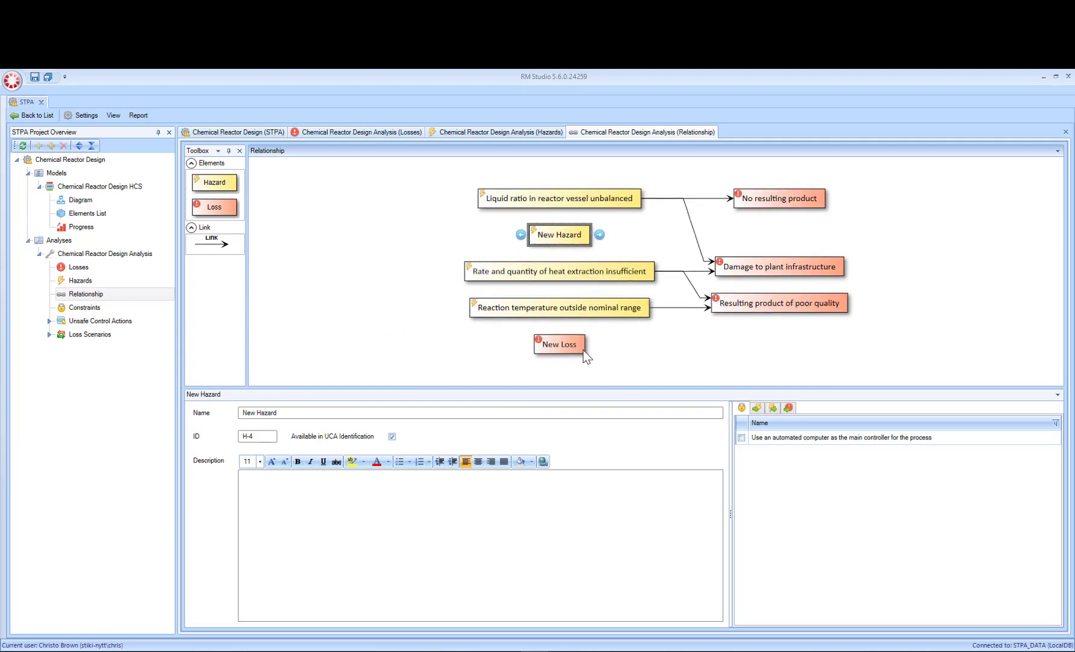
Step: Create a new link starting from the new hazard in the relationship diagram
{"action": "right_click", "coordinate": [568, 236]}
{"action": "mouse_move", "coordinate": [534, 245]}
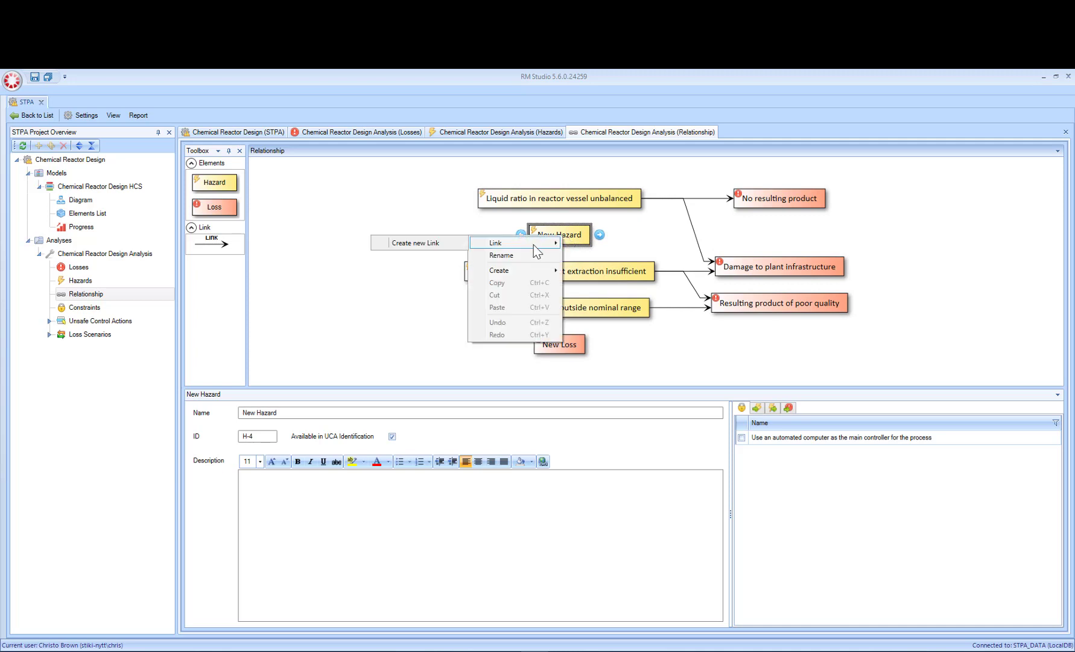
{"action": "left_click", "coordinate": [432, 247]}
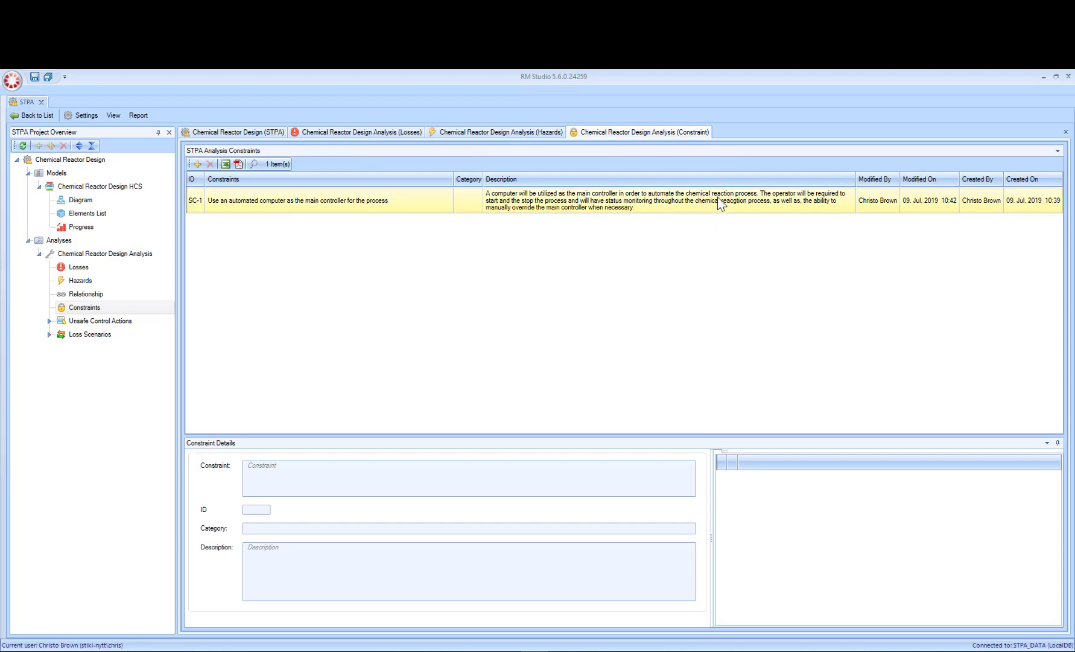
Step: Review the details of constraint SC-1, and the System Goals and Description fields of the Chemical Reactor Design HCS model
{"action": "left_click", "coordinate": [400, 197]}
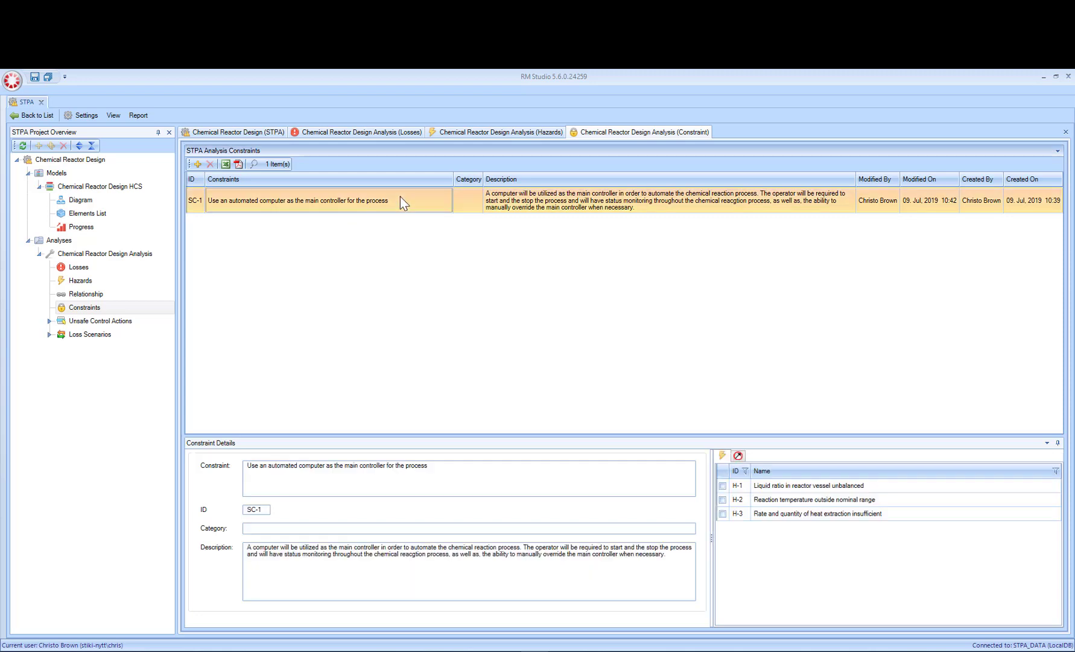
{"action": "left_click", "coordinate": [276, 528]}
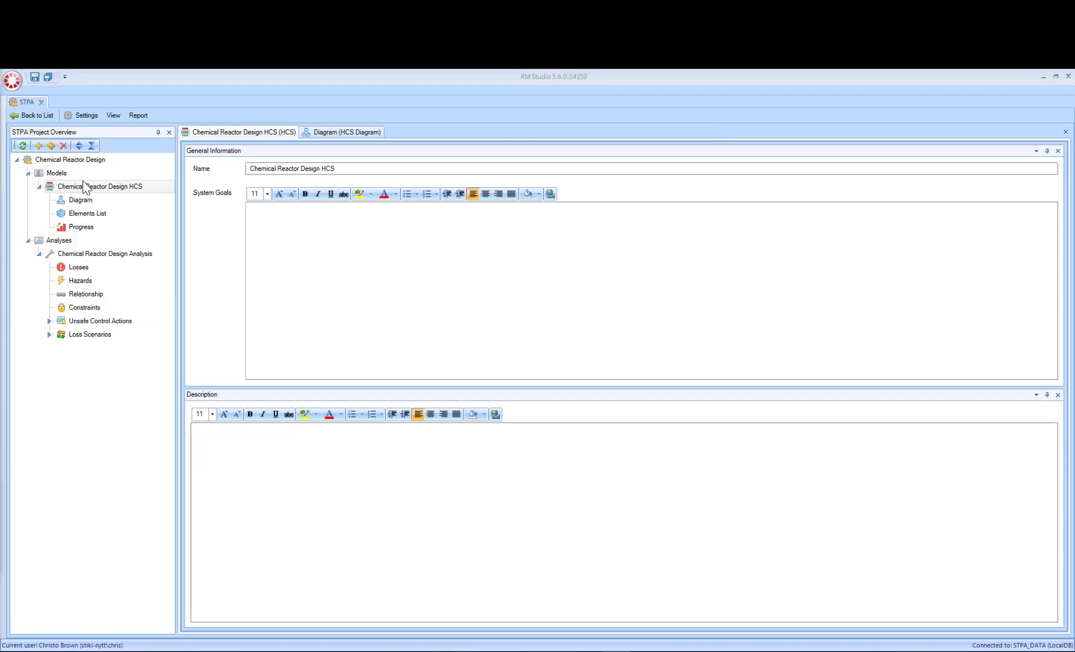
{"action": "left_click", "coordinate": [271, 269]}
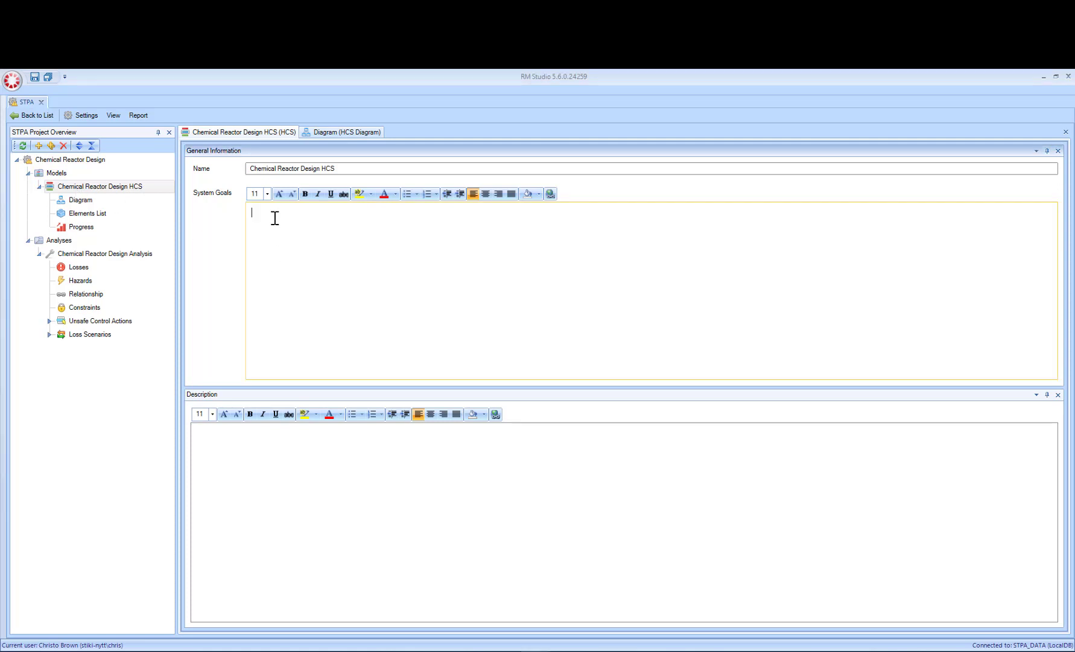
{"action": "left_click", "coordinate": [267, 540]}
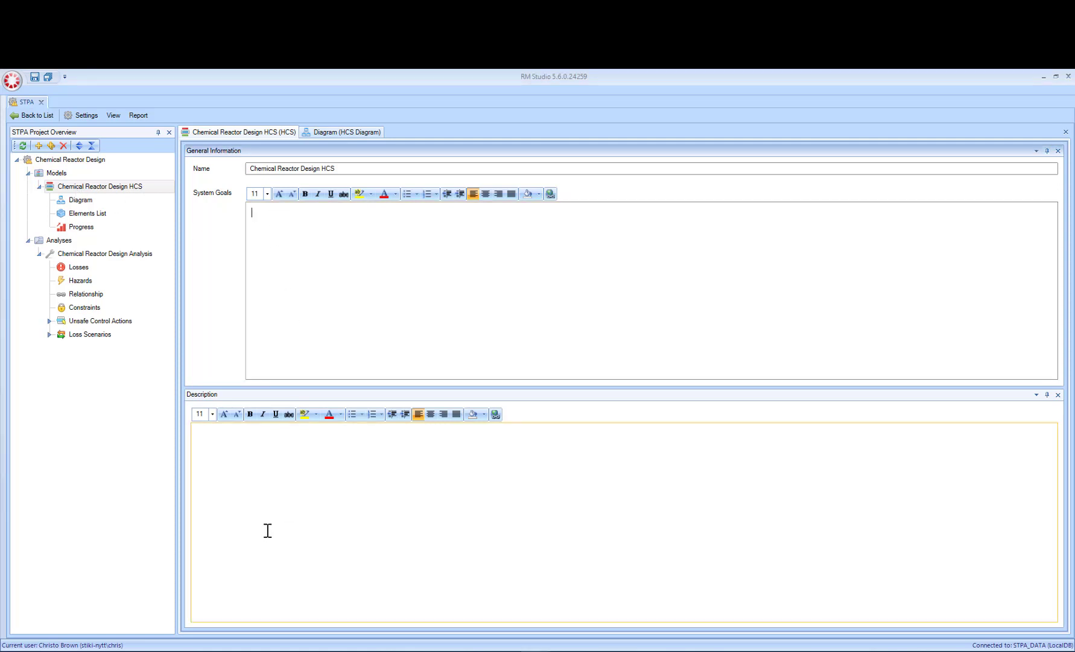
Step: Place two controllers in the HCS diagram, one named "Operator" and one below it named "Main controller"
{"action": "left_click", "coordinate": [325, 132]}
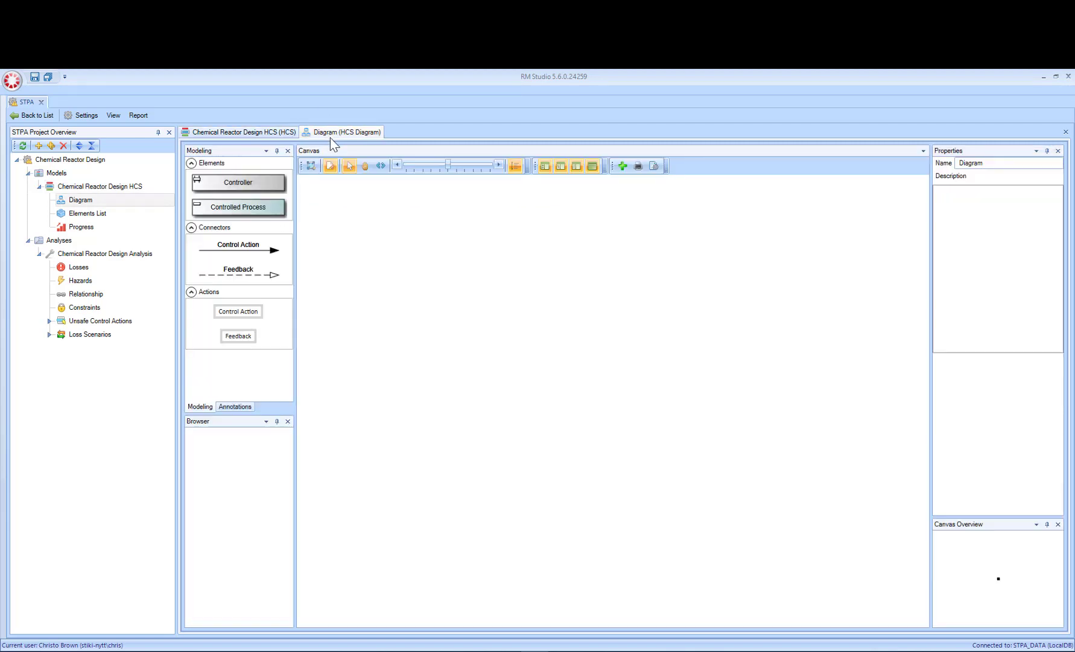
{"action": "left_click", "coordinate": [212, 183]}
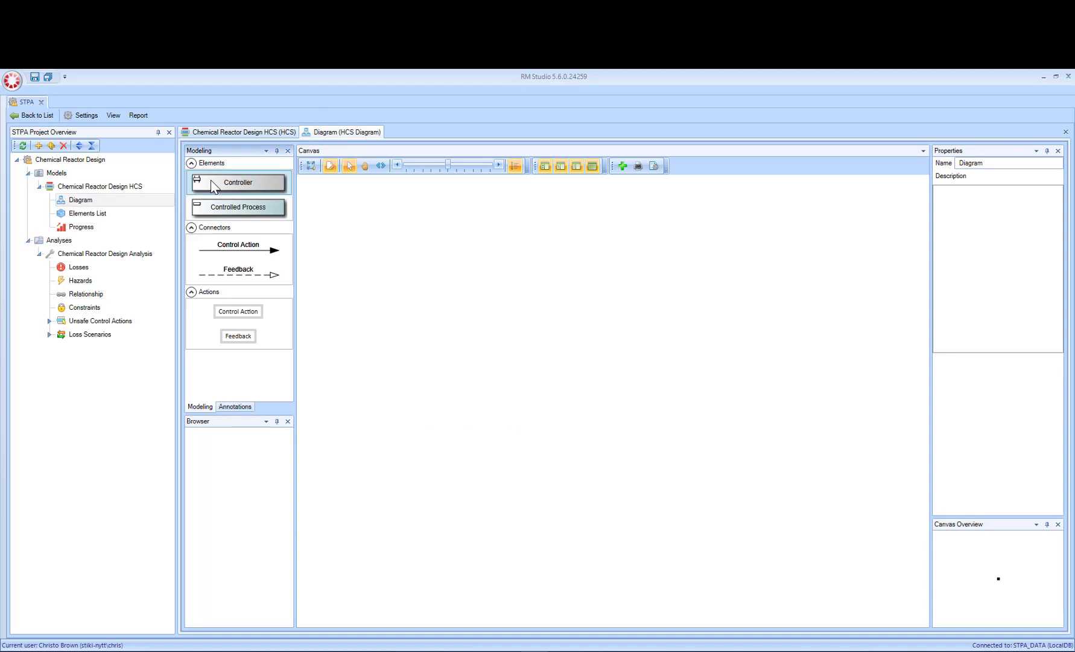
{"action": "left_click_drag", "start_coordinate": [213, 186], "coordinate": [557, 319]}
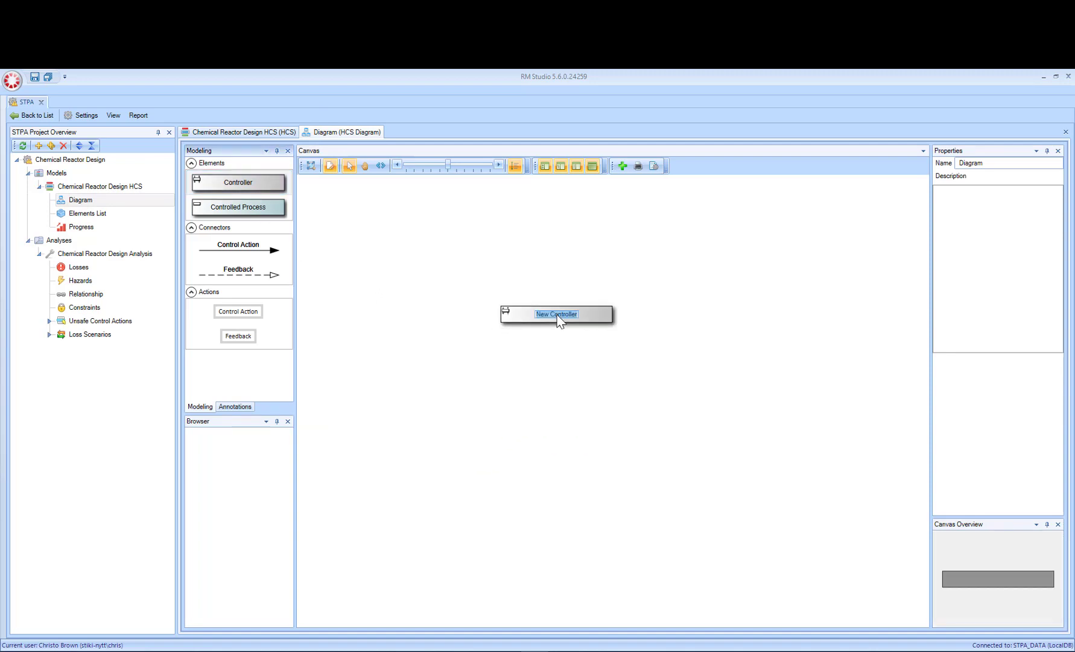
{"action": "type", "text": "Operator"}
{"action": "left_click_drag", "start_coordinate": [223, 190], "coordinate": [559, 408]}
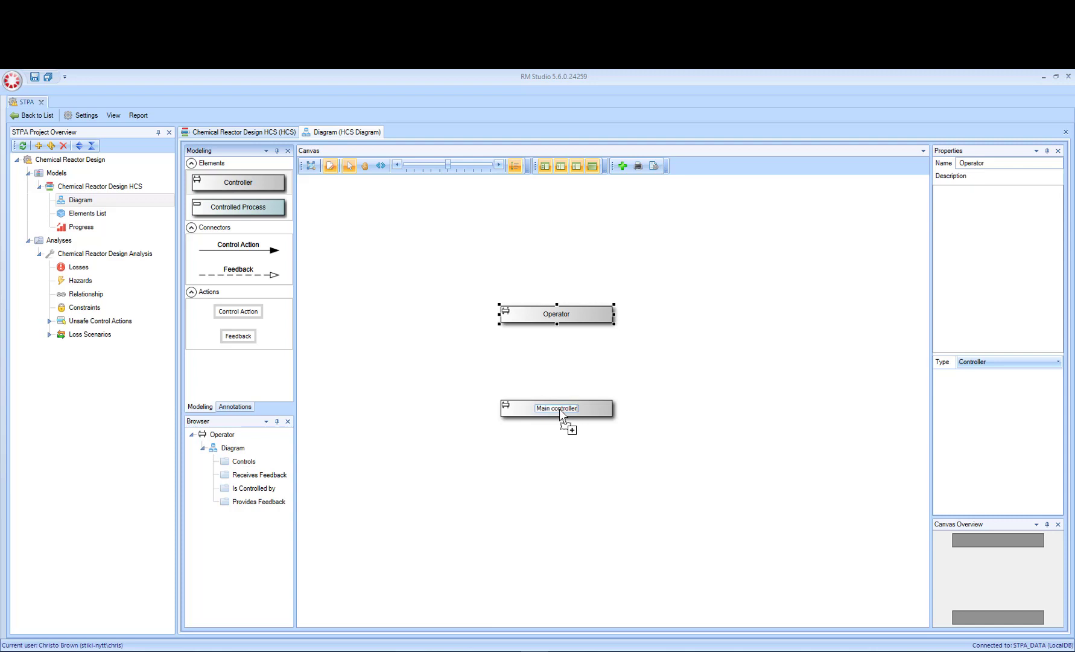
Step: Connect the Operator to the Main controller with a Control Action connector
{"action": "left_click", "coordinate": [282, 254]}
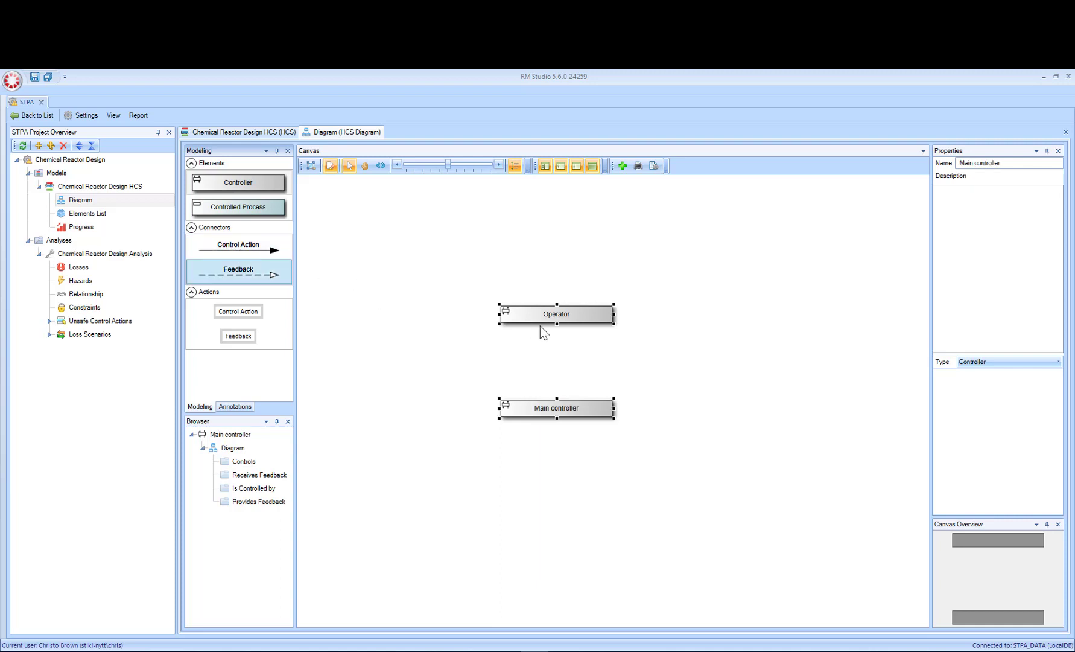
{"action": "left_click", "coordinate": [276, 253]}
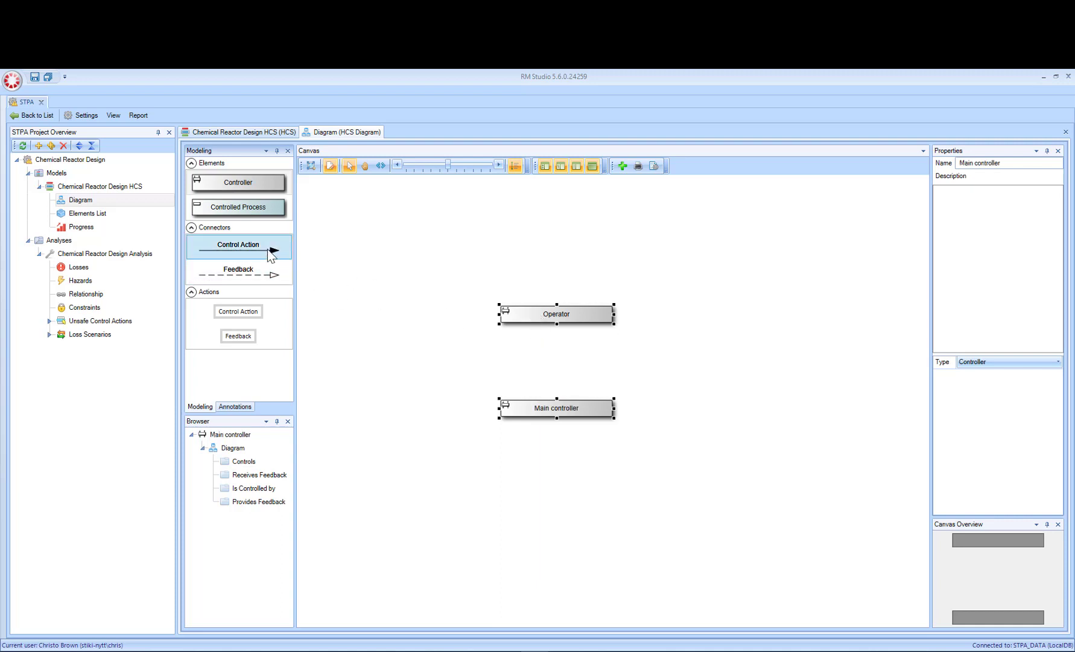
{"action": "left_click_drag", "start_coordinate": [268, 250], "coordinate": [536, 345]}
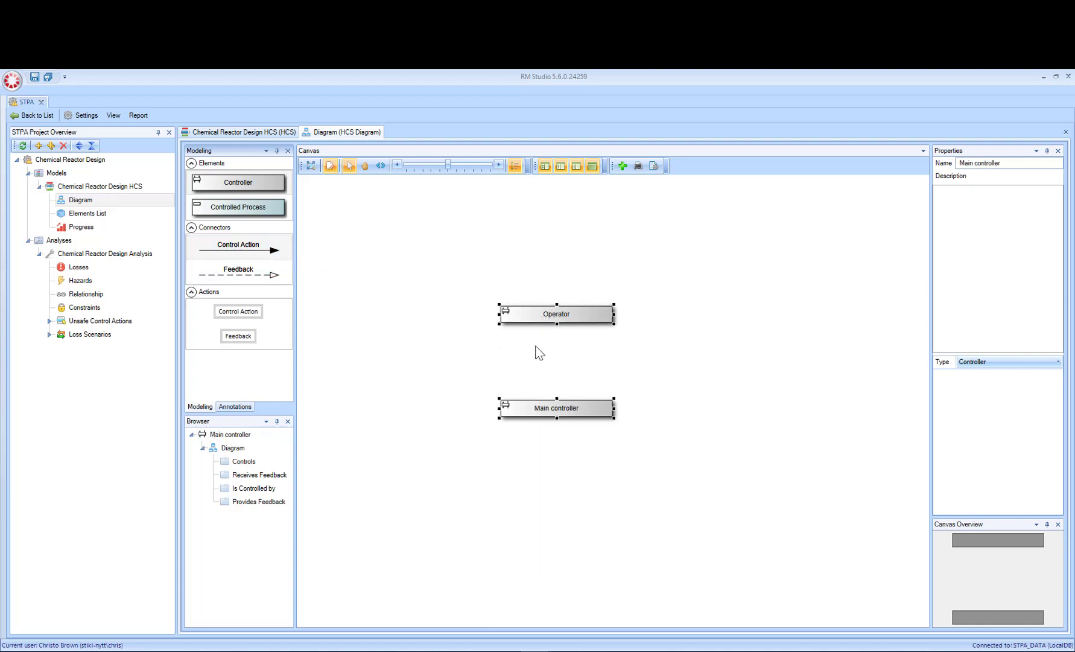
Step: Shift the control action connector toward the boxes' left end and add a Feedback connector from Main controller to Operator near their right end
{"action": "left_click", "coordinate": [542, 411]}
{"action": "left_click_drag", "start_coordinate": [549, 359], "coordinate": [520, 364]}
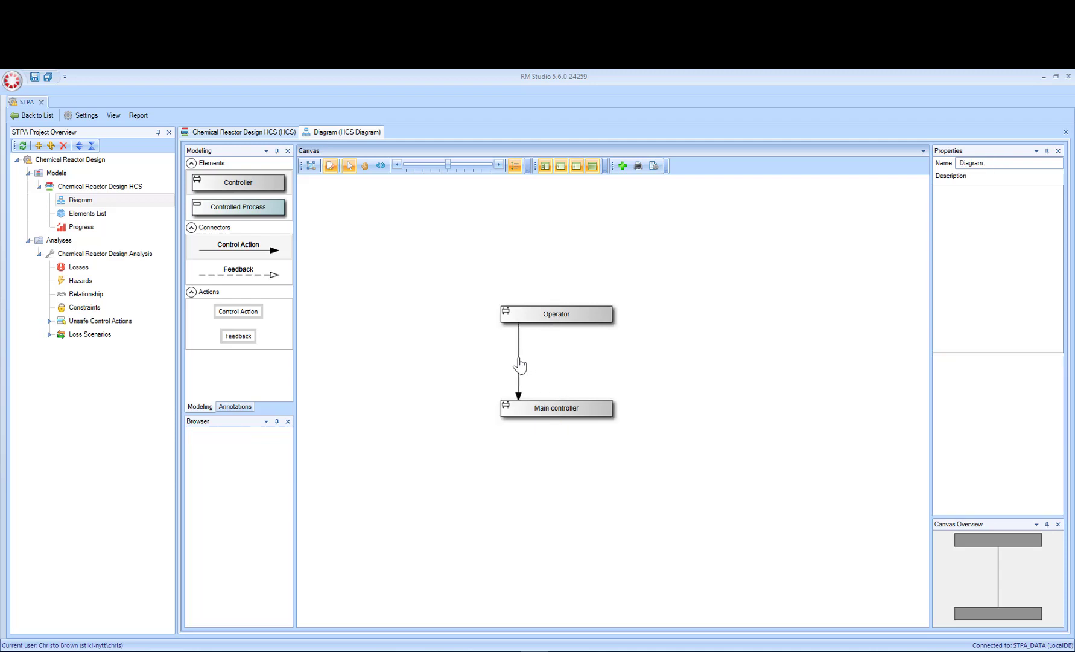
{"action": "left_click", "coordinate": [271, 275]}
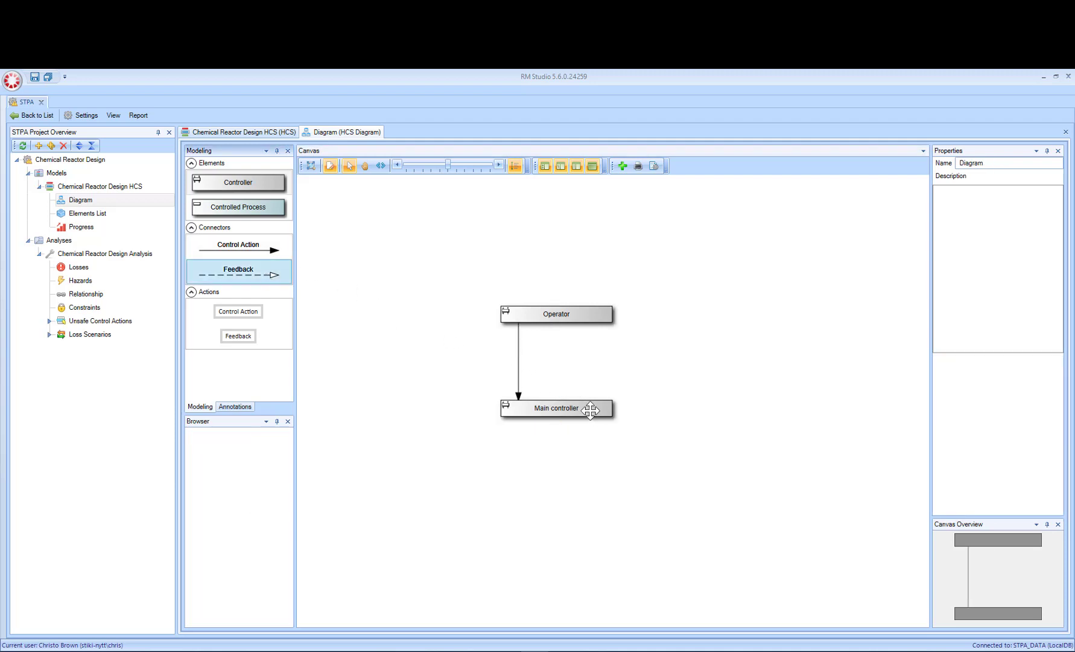
{"action": "left_click_drag", "start_coordinate": [245, 276], "coordinate": [583, 315]}
{"action": "left_click_drag", "start_coordinate": [560, 356], "coordinate": [583, 360]}
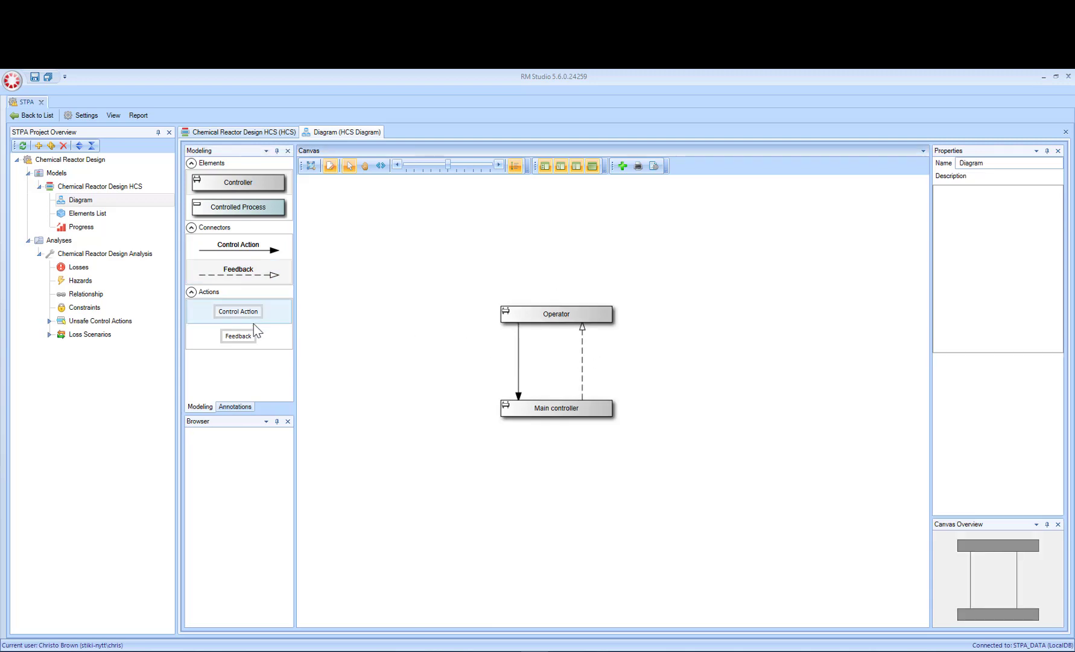
Step: Add two control actions, "Start" and "Stop", to the connector from Operator to Main controller
{"action": "left_click_drag", "start_coordinate": [254, 317], "coordinate": [519, 354]}
{"action": "type", "text": "Start"}
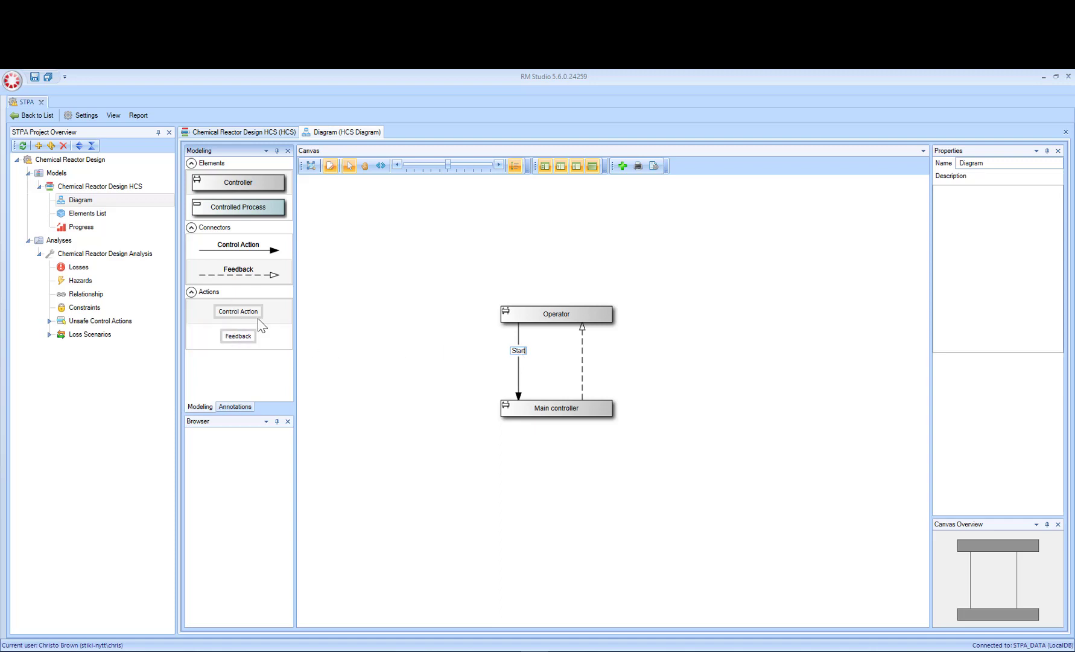
{"action": "left_click_drag", "start_coordinate": [257, 333], "coordinate": [522, 375]}
{"action": "left_click_drag", "start_coordinate": [276, 314], "coordinate": [521, 368]}
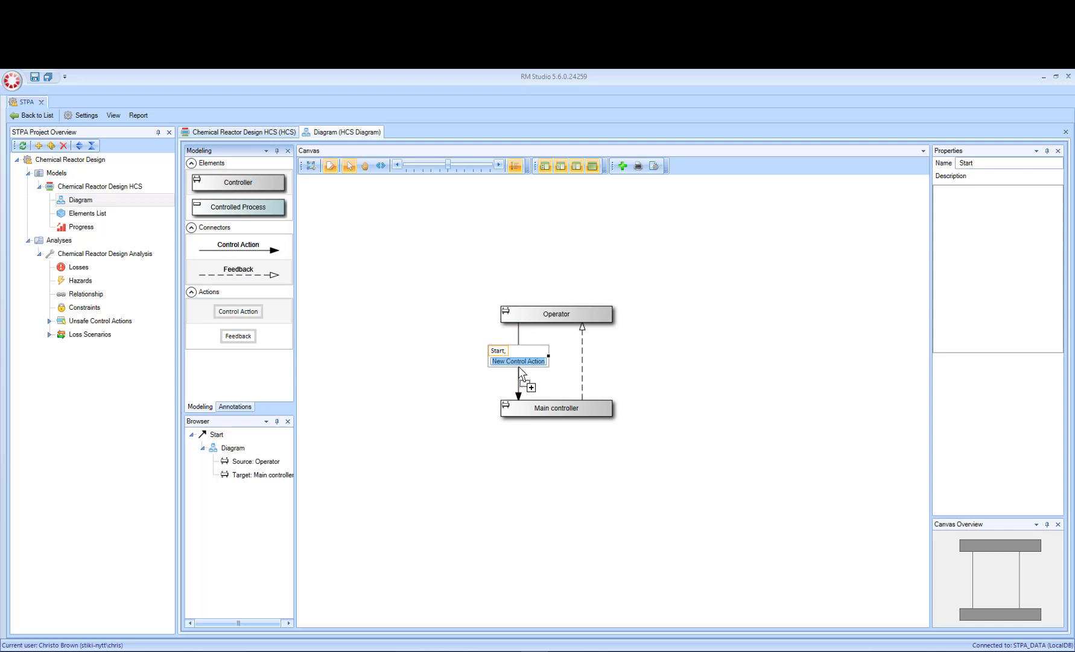
{"action": "type", "text": "Stop"}
{"action": "key", "text": "Return"}
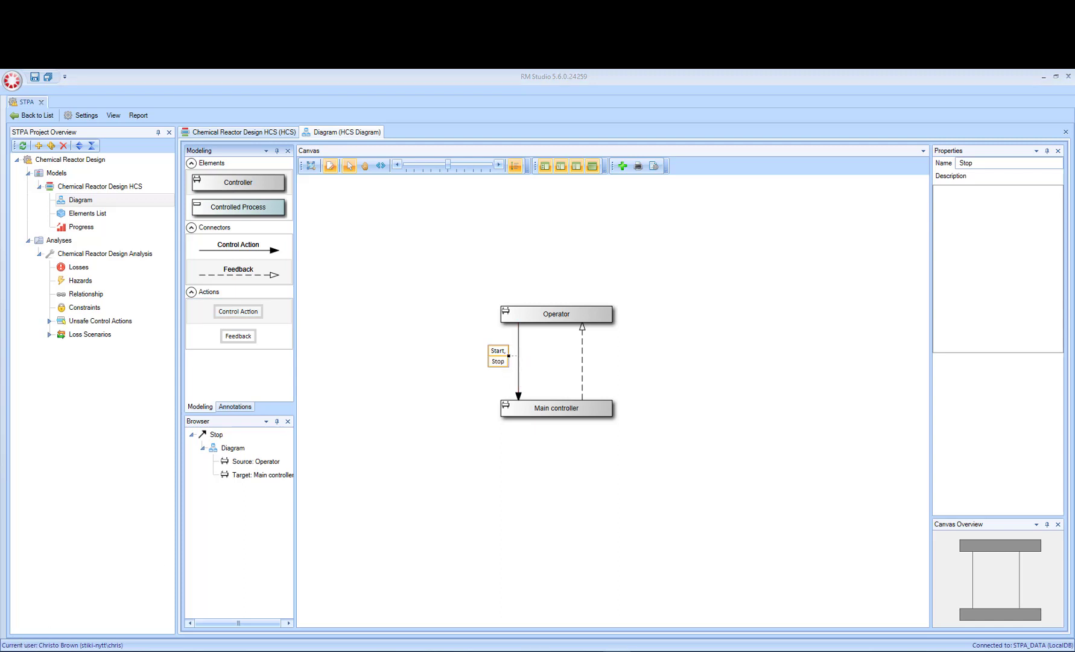
Step: Create a connected controlled process below the Main controller and name it "Chemical reactoin"
{"action": "left_click", "coordinate": [557, 408]}
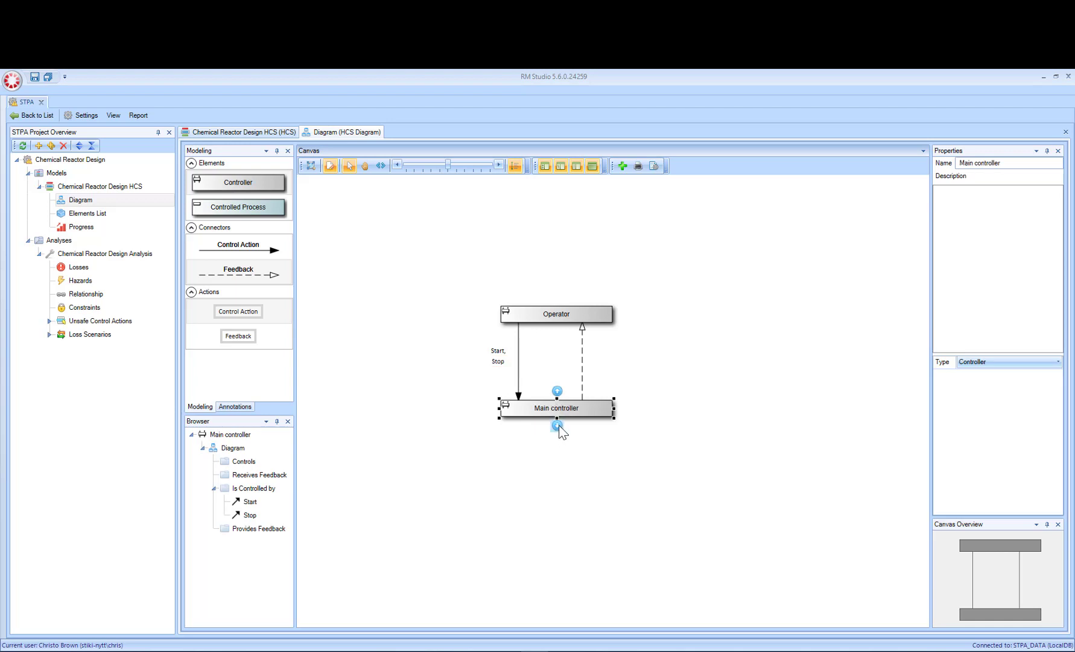
{"action": "mouse_move", "coordinate": [558, 426]}
{"action": "left_click", "coordinate": [561, 436]}
{"action": "left_click", "coordinate": [562, 478]}
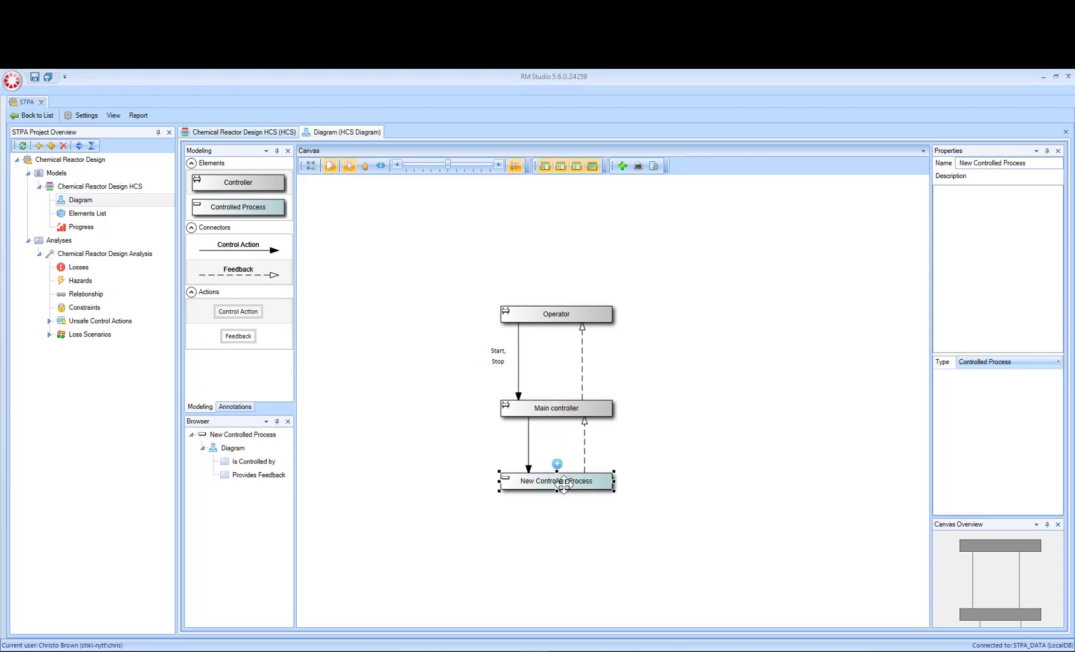
{"action": "double_click", "coordinate": [563, 479]}
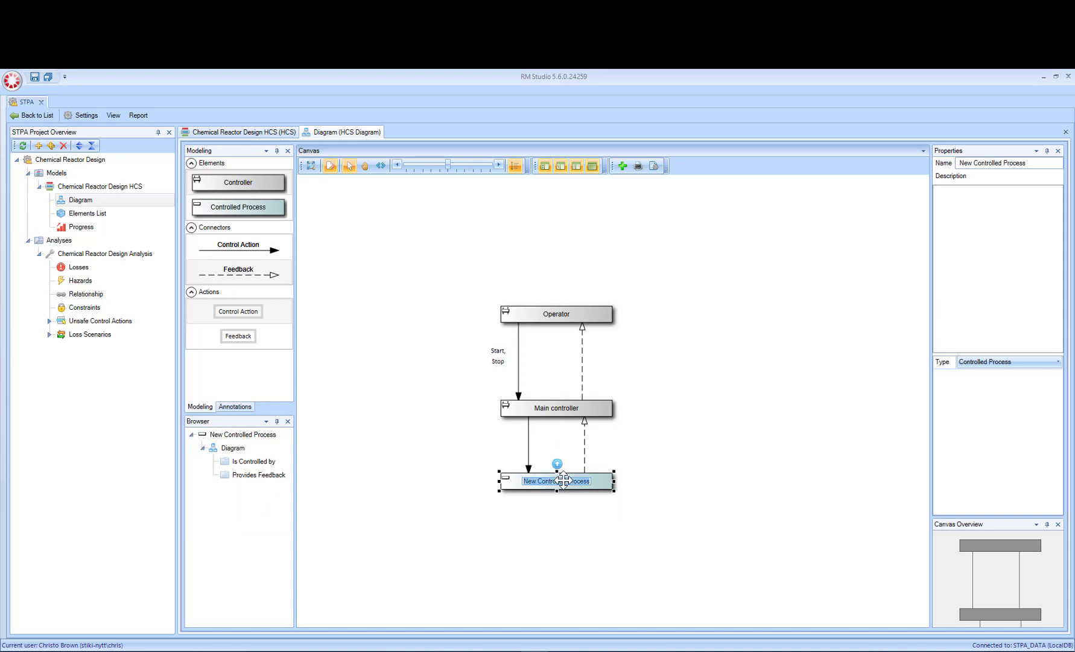
{"action": "key", "text": "BackSpace"}
{"action": "type", "text": "Chemical reactipn"}
{"action": "key", "text": "BackSpace"}
{"action": "key", "text": "BackSpace"}
{"action": "type", "text": "n"}
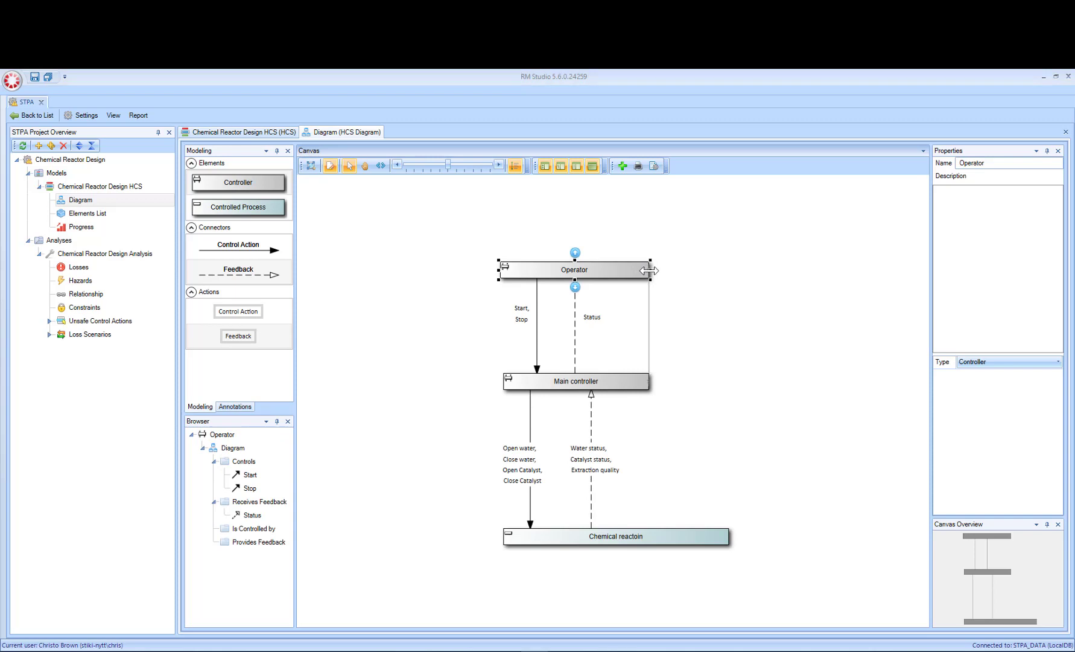
Step: Widen the Operator box to match the Chemical reactoin box and connect the two with a control action connector
{"action": "left_click_drag", "start_coordinate": [649, 271], "coordinate": [729, 272]}
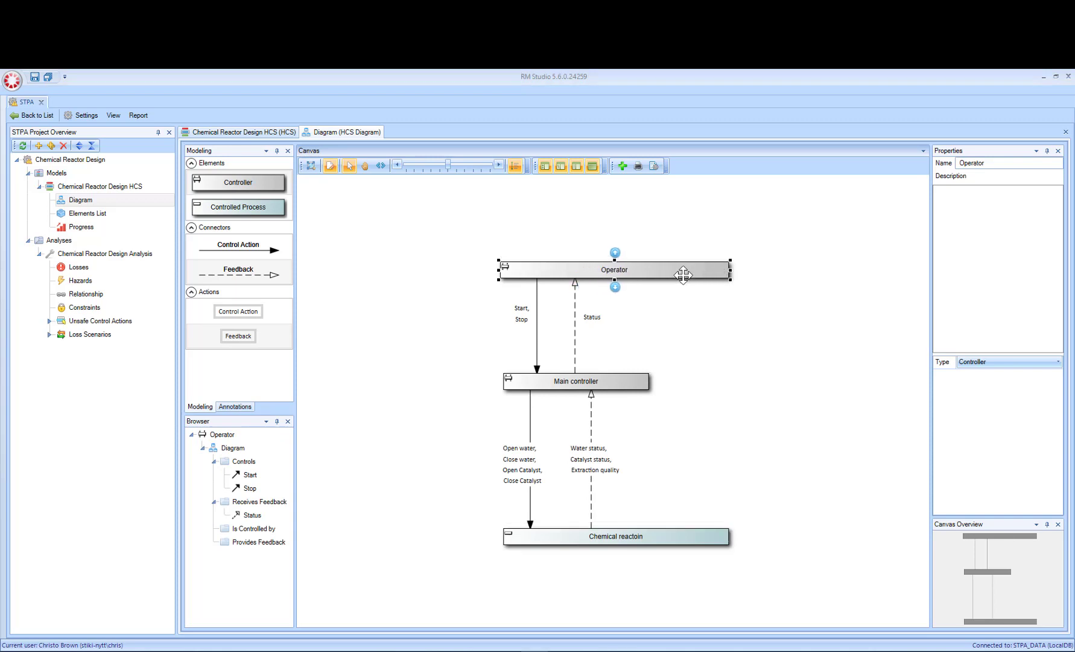
{"action": "left_click", "coordinate": [678, 304]}
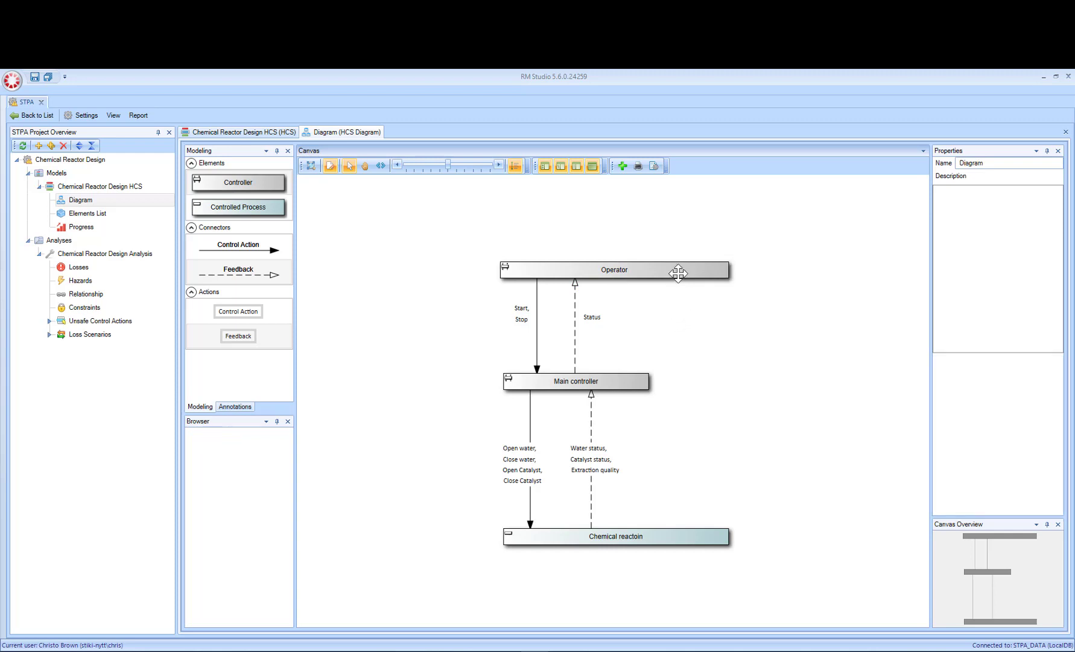
{"action": "left_click", "coordinate": [679, 271]}
{"action": "right_click", "coordinate": [679, 271]}
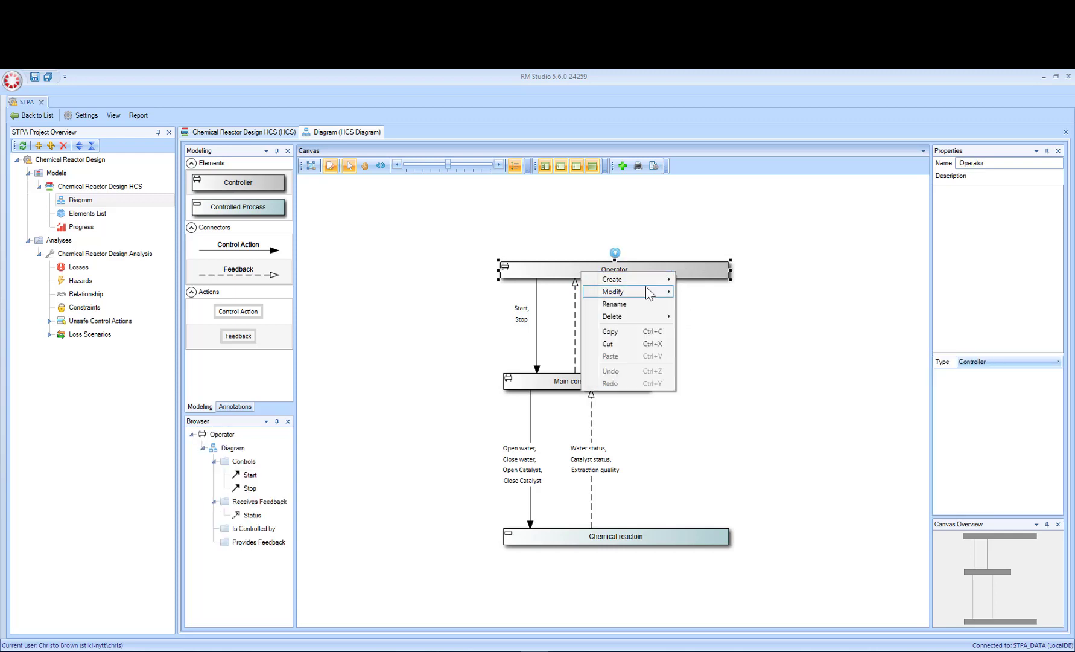
{"action": "mouse_move", "coordinate": [651, 282]}
{"action": "left_click", "coordinate": [519, 280]}
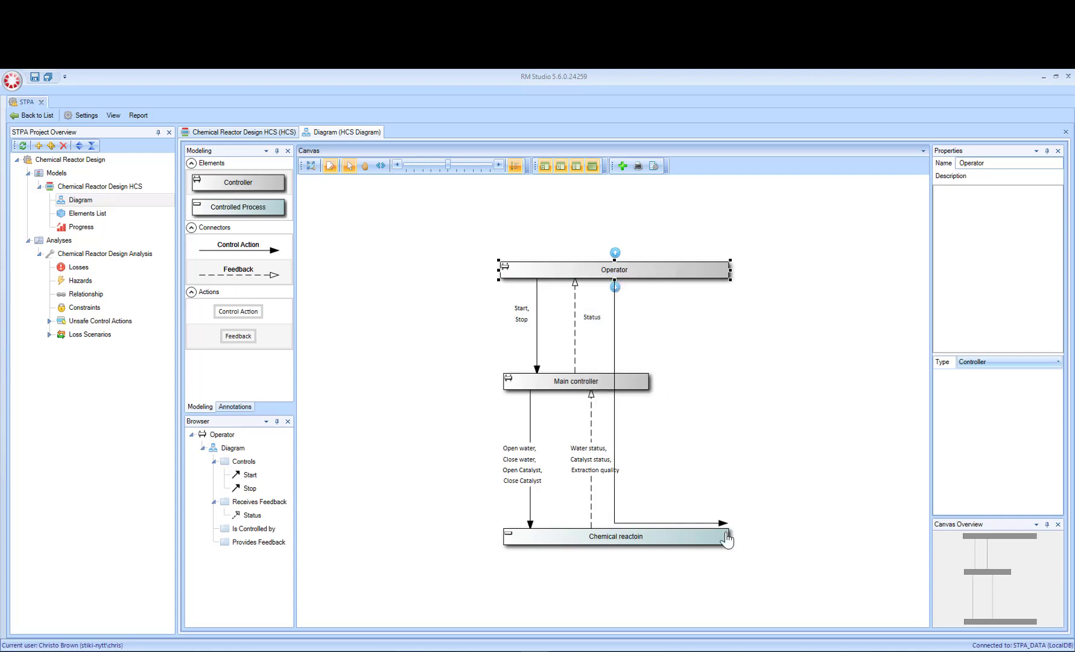
{"action": "left_click", "coordinate": [712, 537]}
Step: Move the Operator-to-process connector clear of the Main controller and add Open water, Close water, Open Catalyst and Close Catalyst control actions to it
{"action": "left_click_drag", "start_coordinate": [616, 344], "coordinate": [675, 348]}
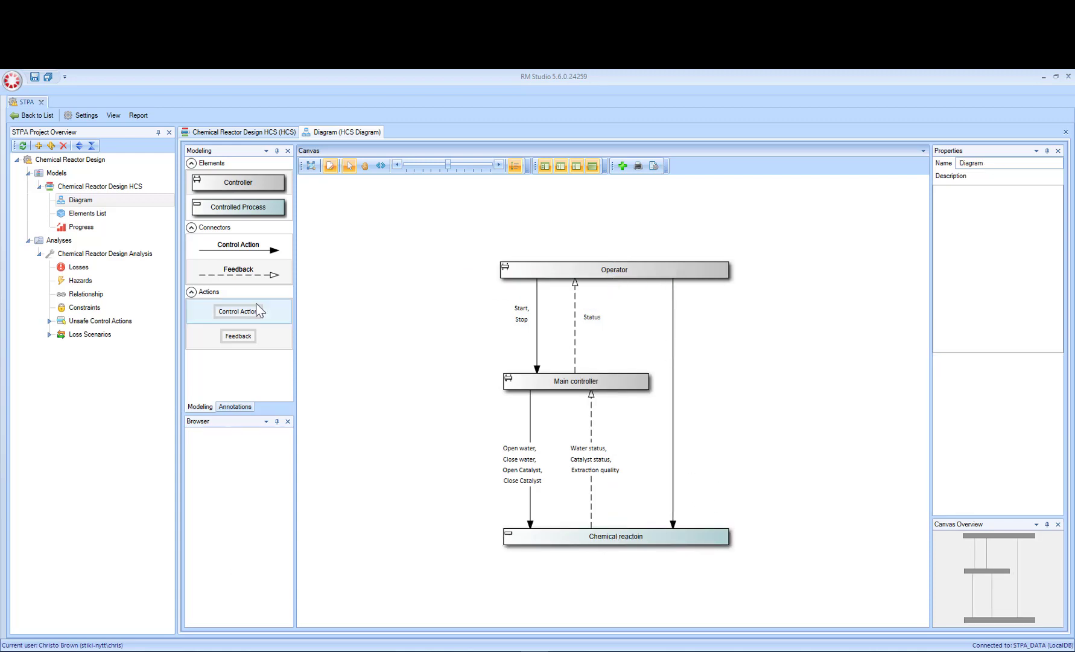
{"action": "left_click_drag", "start_coordinate": [260, 311], "coordinate": [673, 348]}
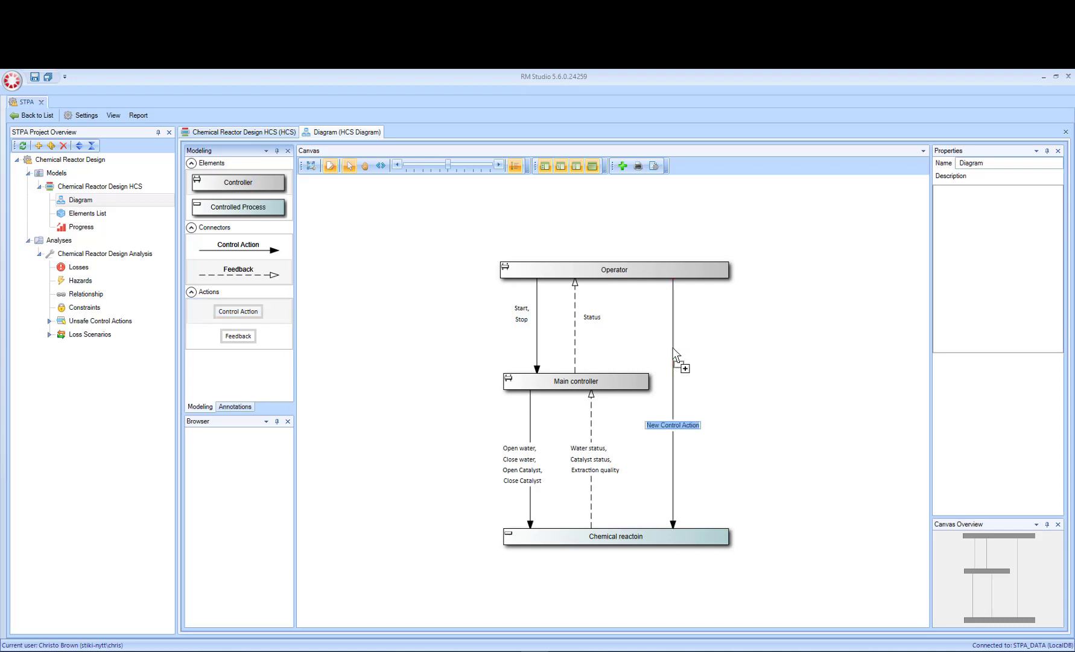
{"action": "type", "text": "Open water"}
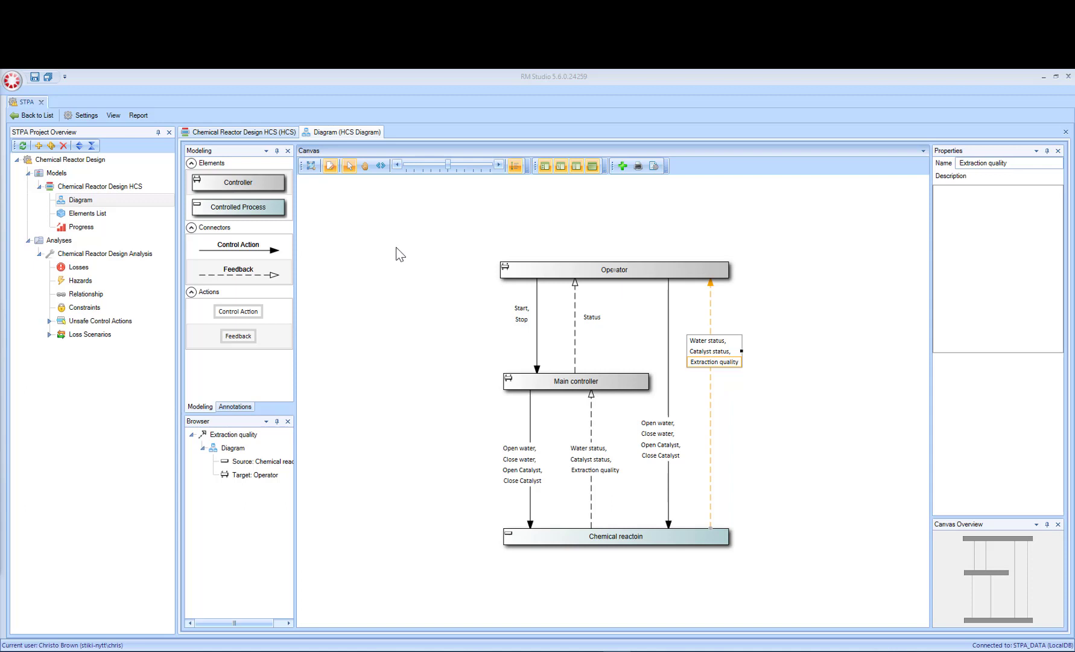
Step: Open the Chemical Reaction project from the project list, and review the unsafe control action categories of Chemical Reactor Design Analysis
{"action": "left_click", "coordinate": [32, 116]}
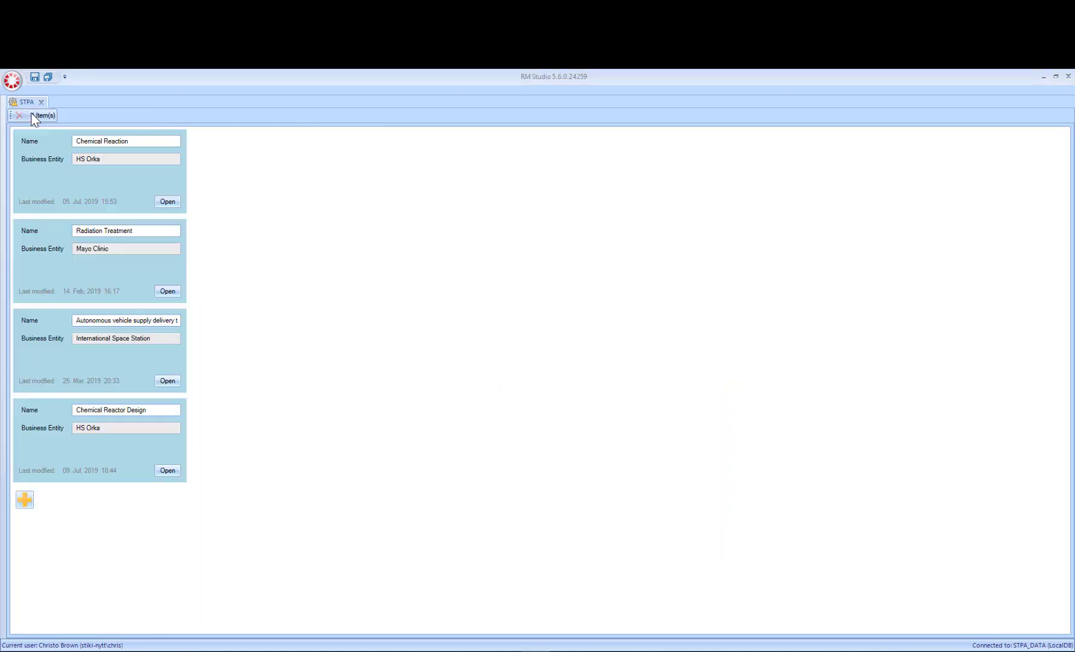
{"action": "left_click", "coordinate": [168, 203]}
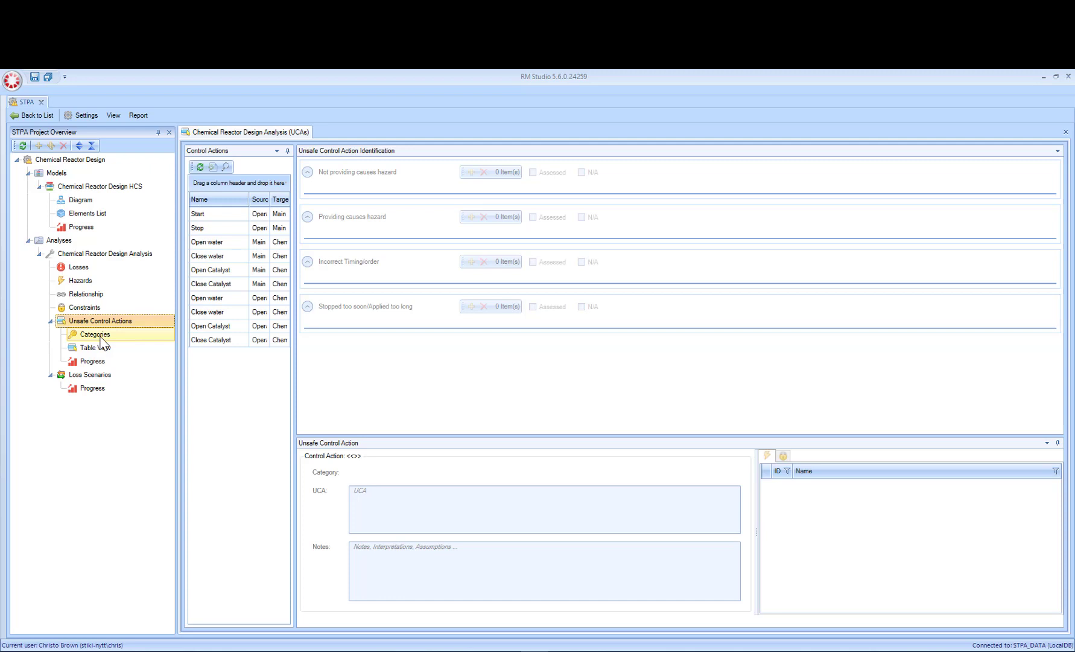
{"action": "left_click", "coordinate": [95, 334]}
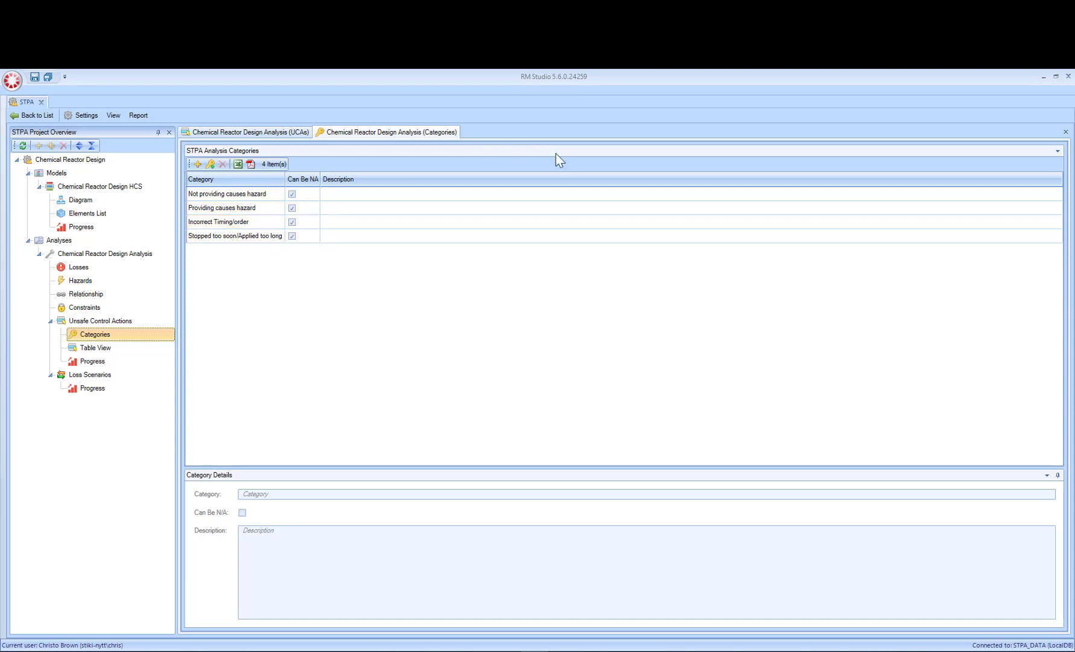
{"action": "left_click", "coordinate": [1066, 132]}
Step: Widen the list of control actions and sort it by Source
{"action": "left_click_drag", "start_coordinate": [255, 192], "coordinate": [317, 192]}
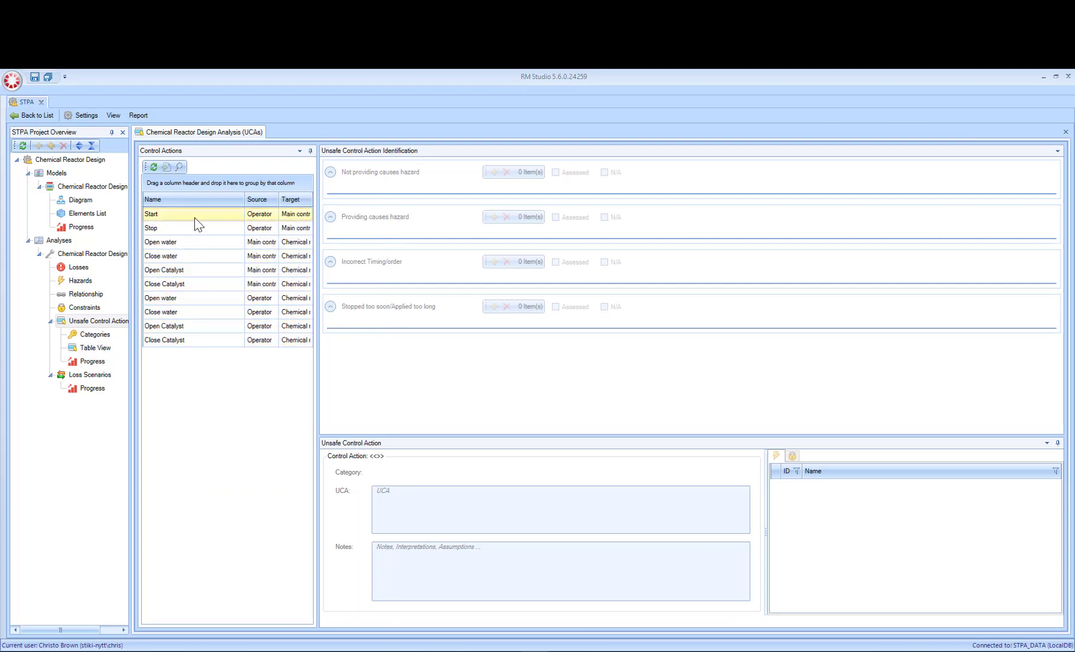
{"action": "left_click", "coordinate": [258, 199]}
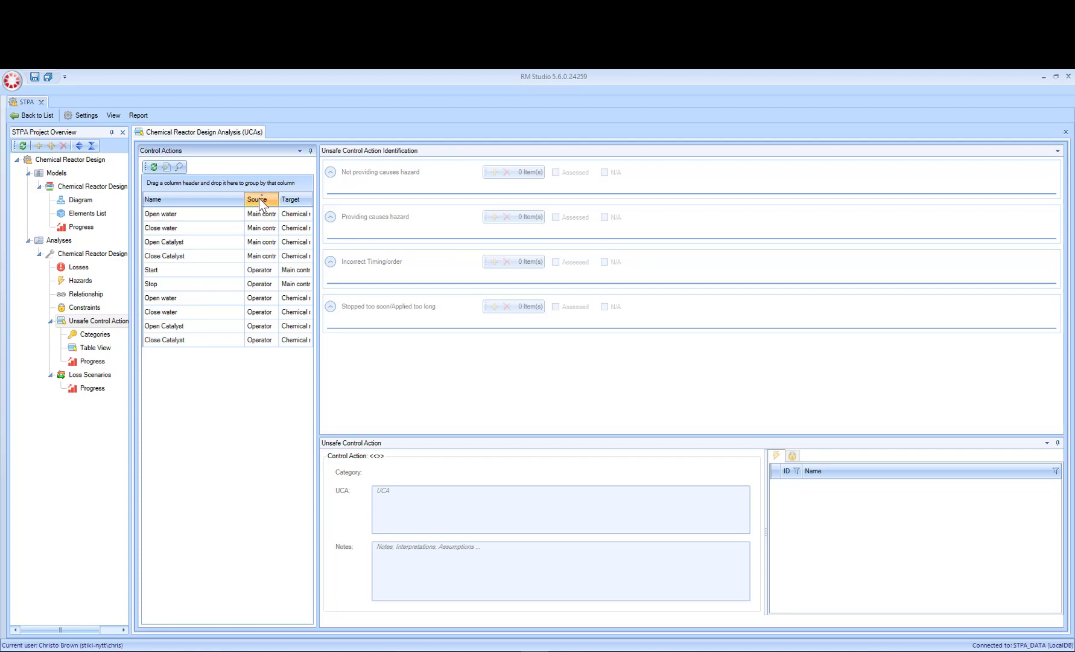
{"action": "left_click", "coordinate": [299, 197]}
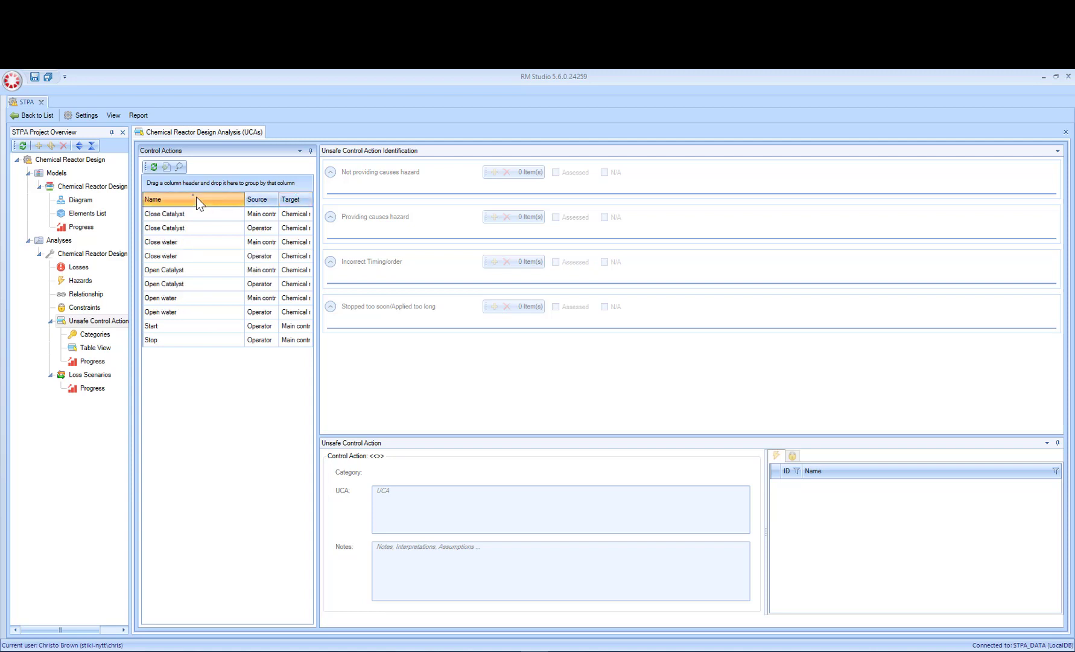
{"action": "left_click", "coordinate": [262, 201]}
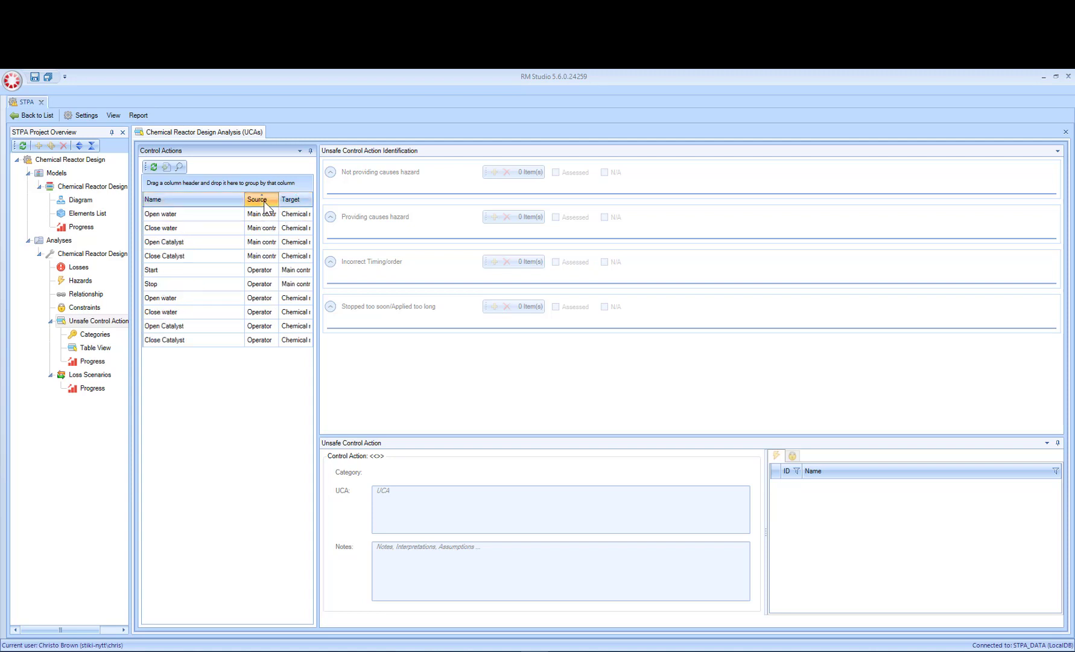
Step: Add a "Not providing causes hazard" UCA to Main controller's Open water: "Computer does not open water valve when catalyst valve is open and water valve is closed"
{"action": "left_click", "coordinate": [179, 218]}
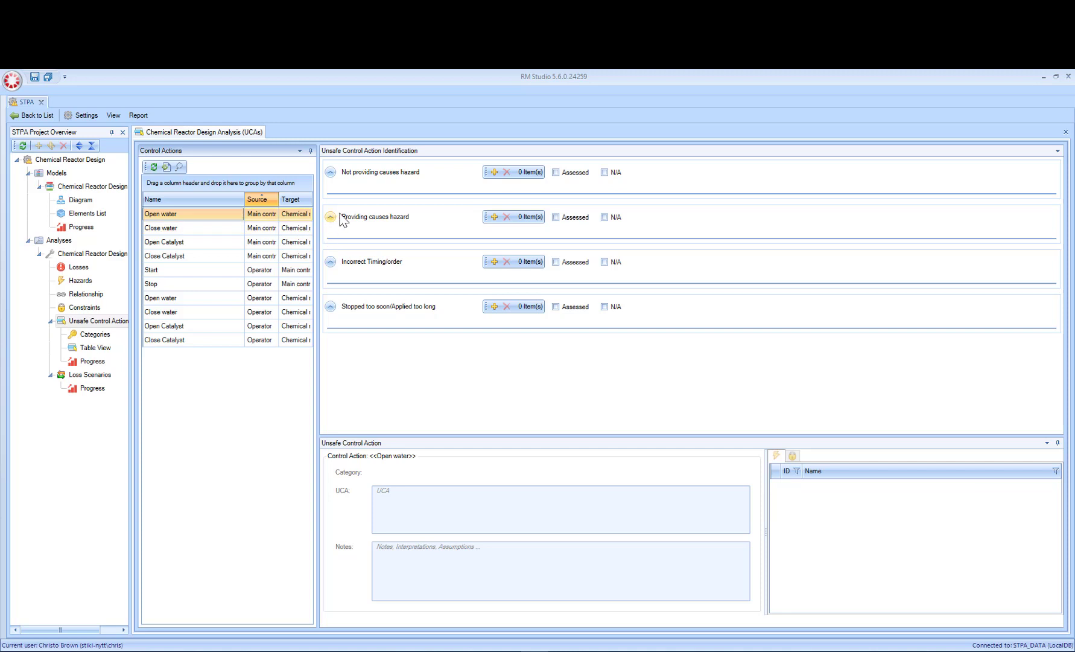
{"action": "left_click", "coordinate": [494, 173]}
{"action": "left_click", "coordinate": [333, 202]}
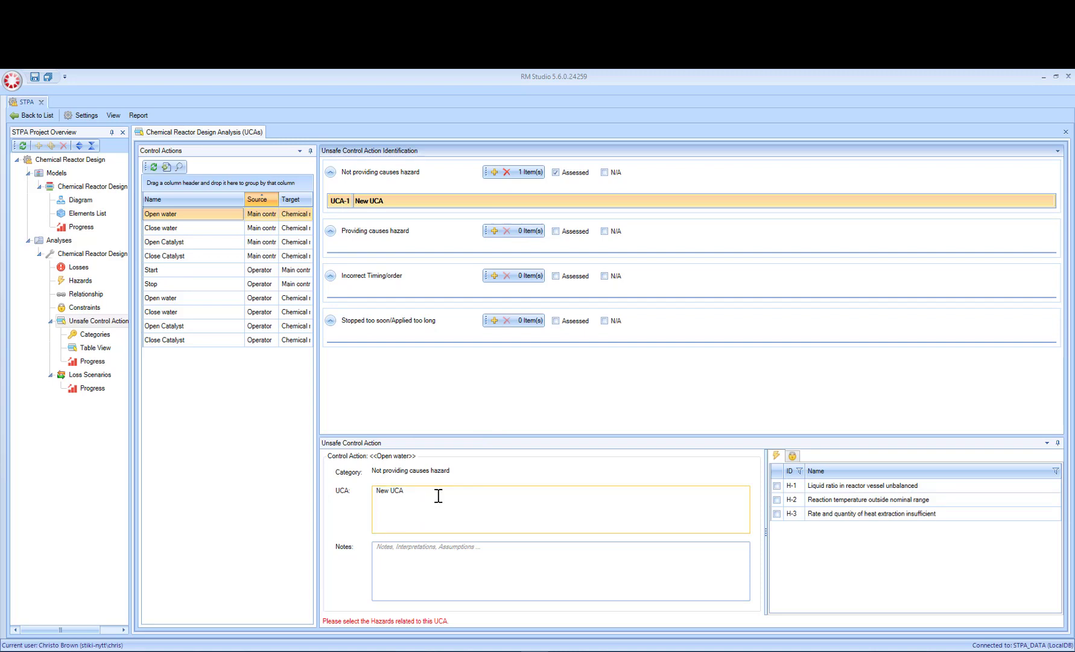
{"action": "left_click_drag", "start_coordinate": [436, 496], "coordinate": [313, 498]}
{"action": "type", "text": "Computer does not open water valve when catalyst valve is open and water valve is closed"}
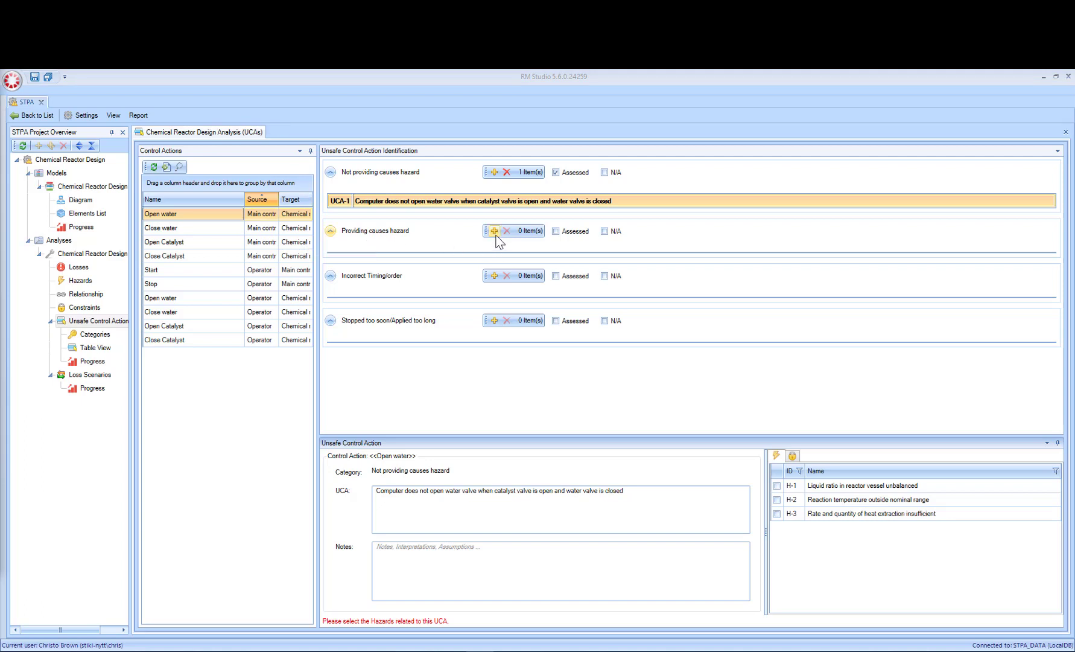
Step: Mark the "Providing causes hazard" category as assessed with the justification "No UCA"
{"action": "left_click", "coordinate": [556, 231]}
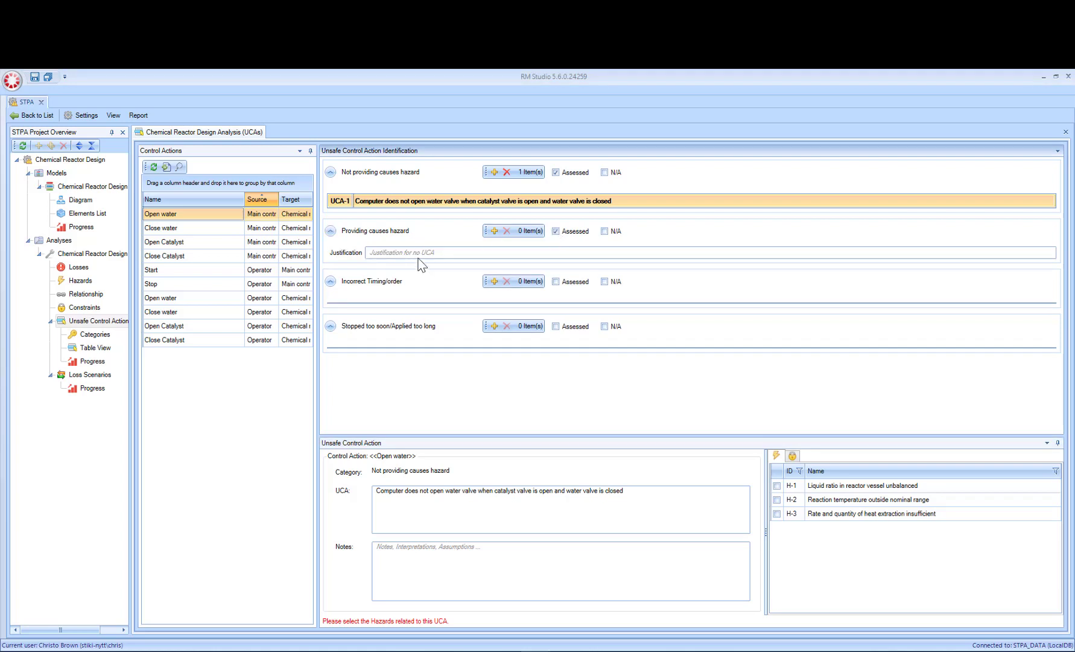
{"action": "left_click", "coordinate": [420, 254]}
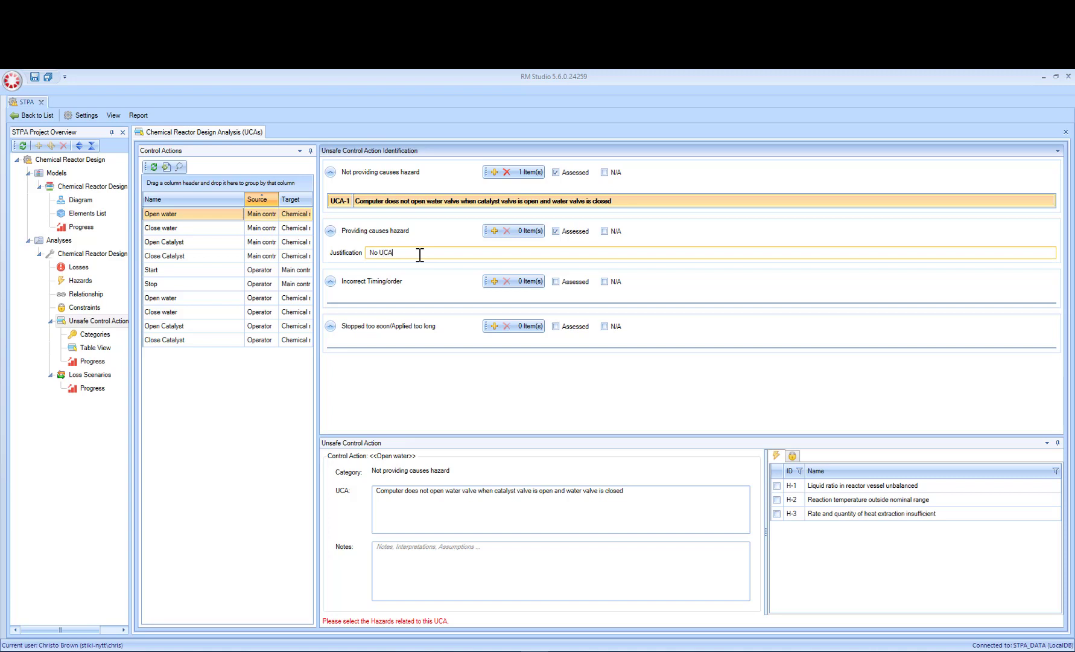
Step: Add an "Incorrect Timing/order" UCA for Open water reading "Computer opens water valve more than X seconds after catalyst vavle opens"
{"action": "left_click", "coordinate": [494, 281]}
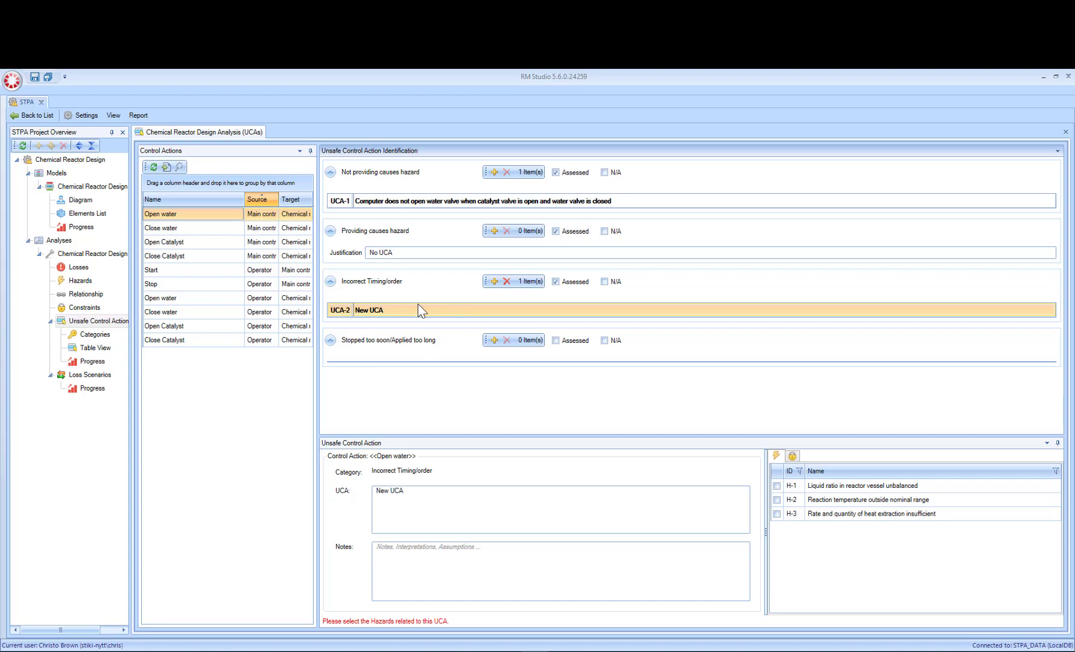
{"action": "left_click", "coordinate": [429, 495]}
{"action": "left_click_drag", "start_coordinate": [429, 496], "coordinate": [344, 481]}
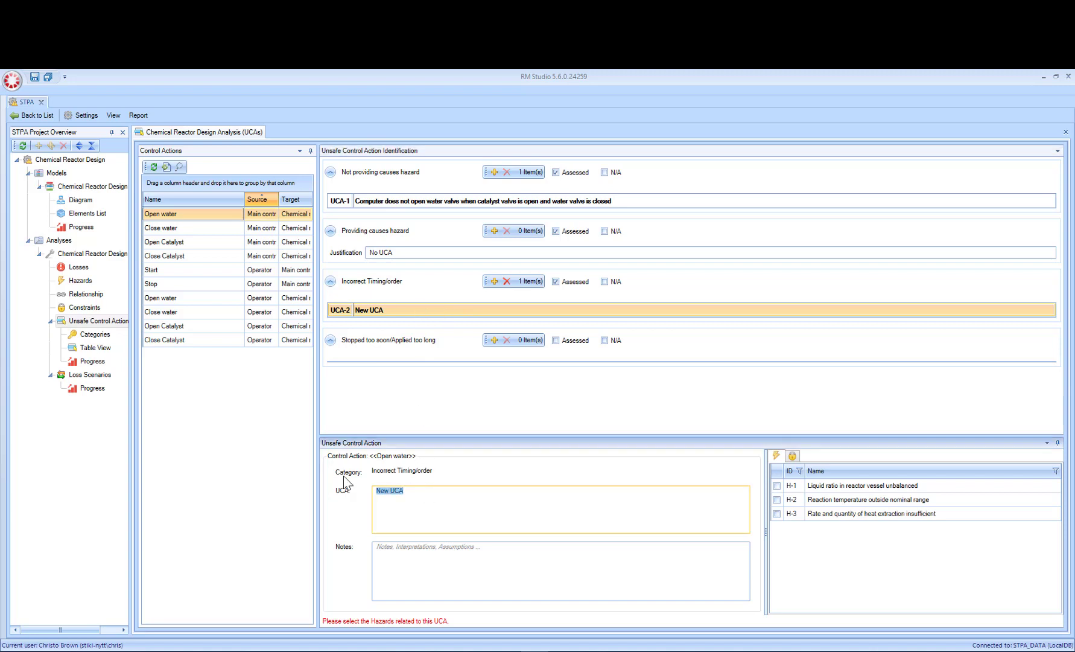
{"action": "type", "text": "Computer opens water valve more than X seconds after catalyst vavle opens"}
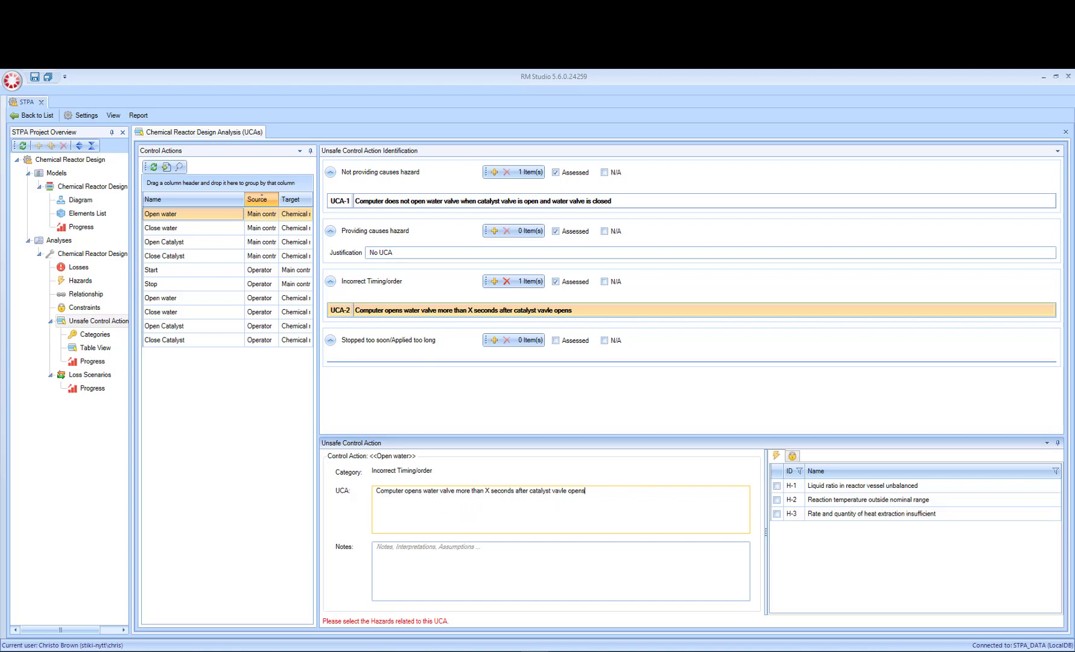
{"action": "left_click", "coordinate": [440, 290]}
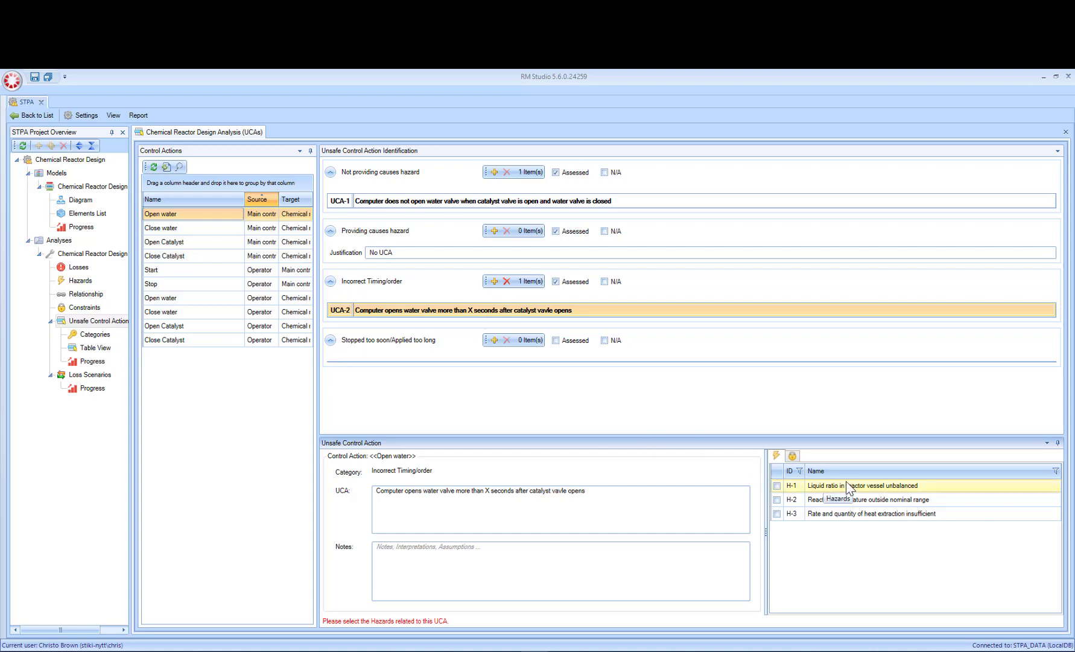
Step: Link the Incorrect Timing/order UCA to hazard H-1 and display the constraints that can be related to it
{"action": "left_click", "coordinate": [777, 486]}
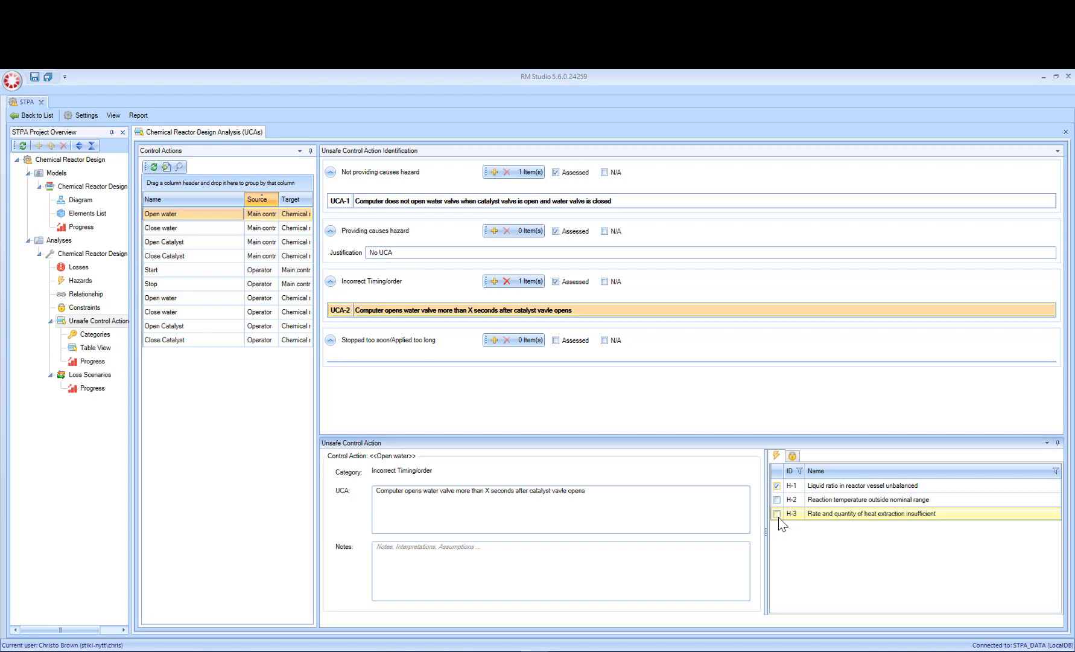
{"action": "left_click", "coordinate": [793, 457]}
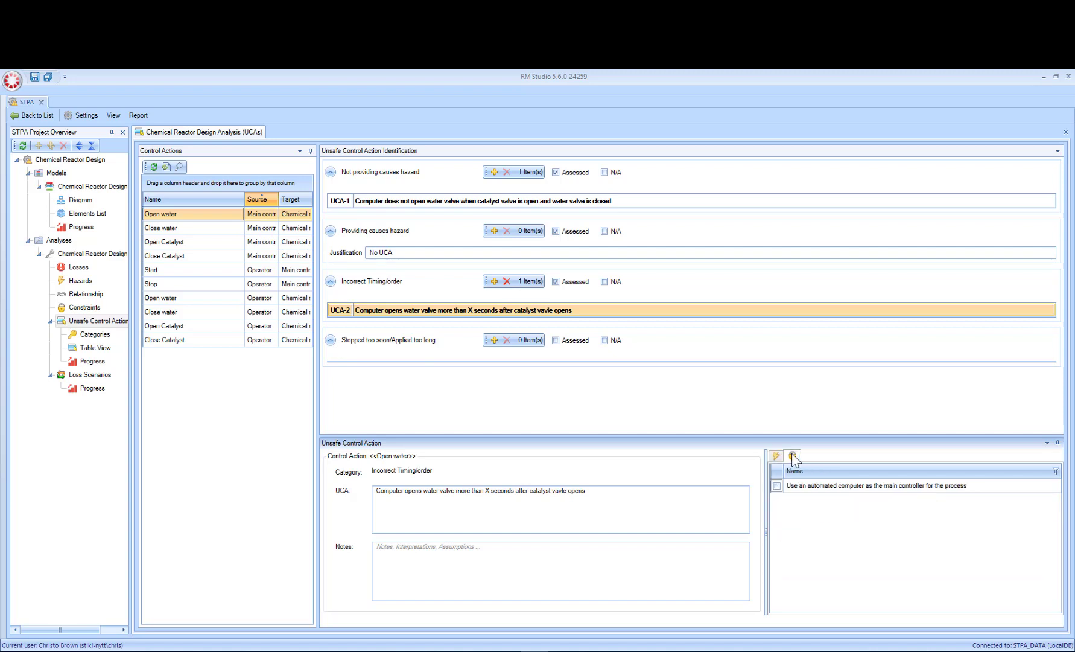
Step: Link the Not providing causes hazard UCA of Main controller's Open water to hazard H-1
{"action": "left_click", "coordinate": [775, 457]}
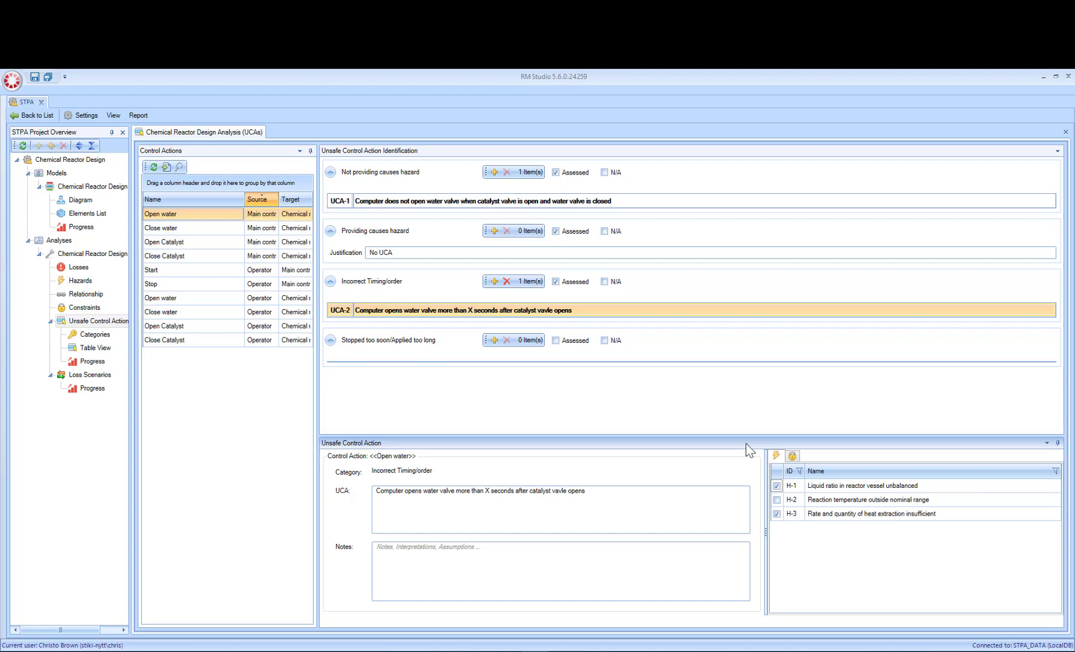
{"action": "left_click", "coordinate": [795, 456]}
{"action": "left_click", "coordinate": [777, 456]}
{"action": "left_click", "coordinate": [382, 201]}
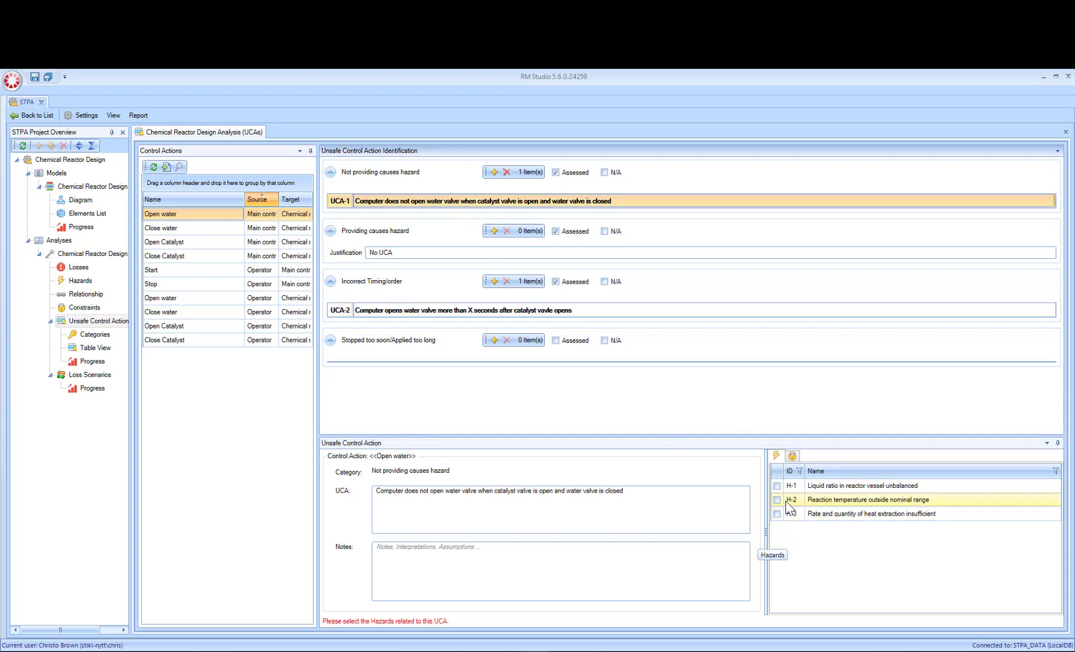
{"action": "left_click", "coordinate": [778, 486]}
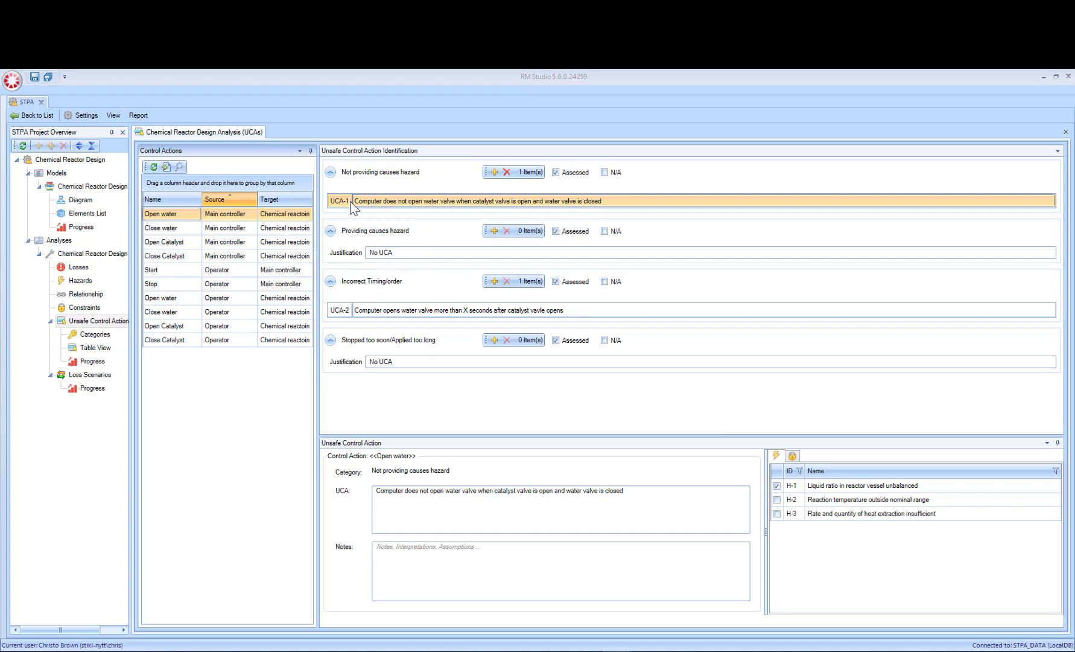
Step: Add the constraint "Computer must open water valve whenever catalyst valve is open" and relate it to the UCA about not opening the water valve
{"action": "left_click", "coordinate": [94, 308]}
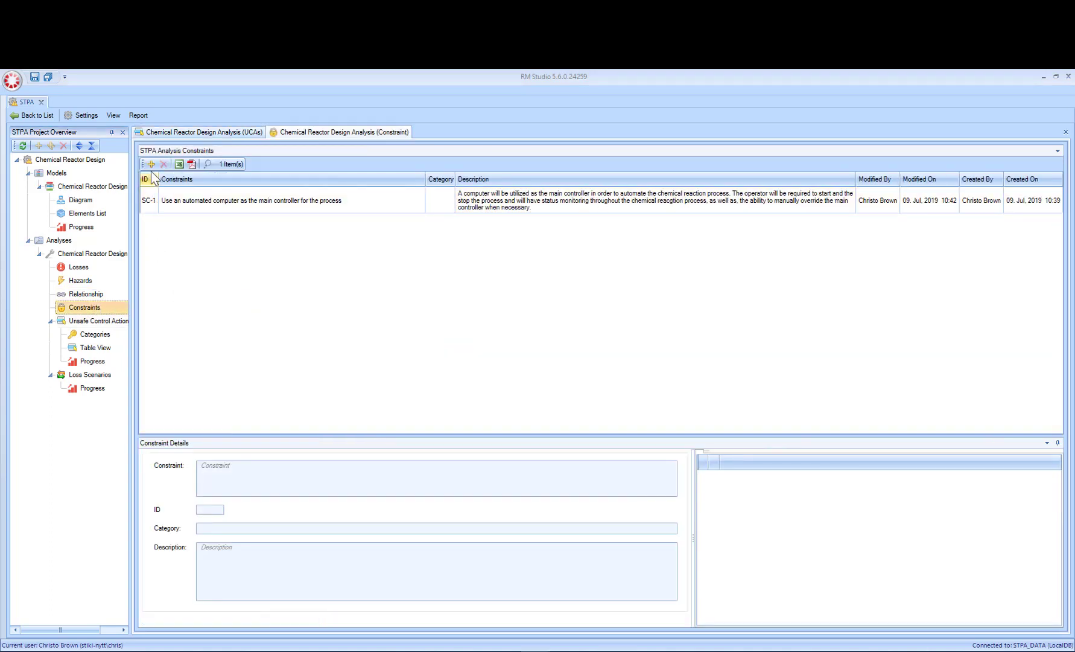
{"action": "left_click", "coordinate": [150, 164]}
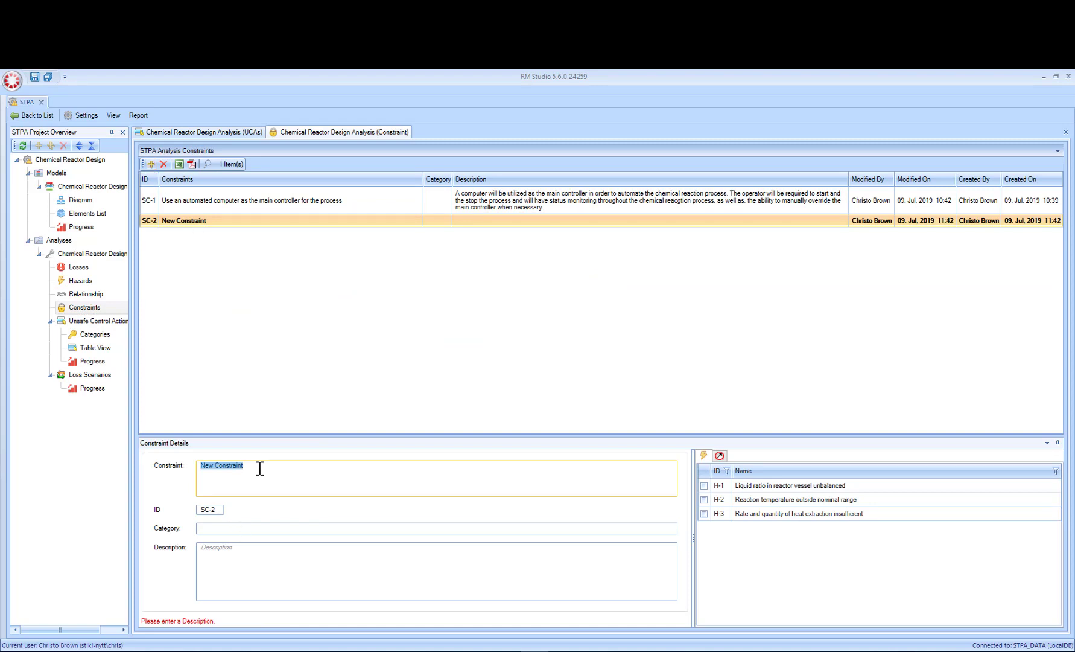
{"action": "type", "text": "Computer must open water valve whenever catalyst valve is open"}
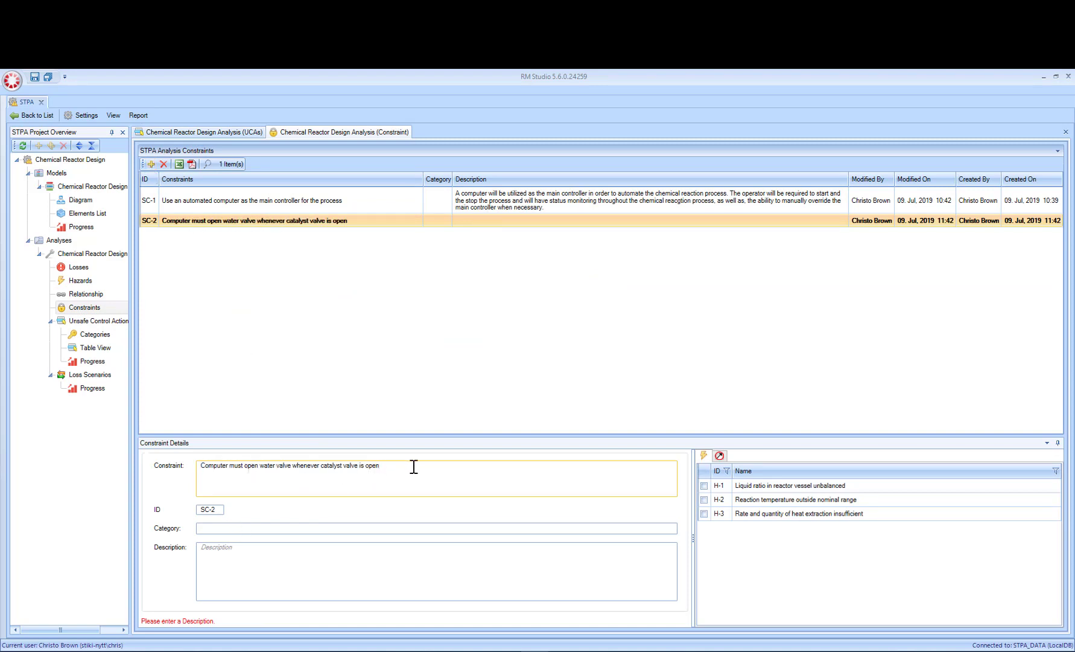
{"action": "left_click", "coordinate": [720, 456]}
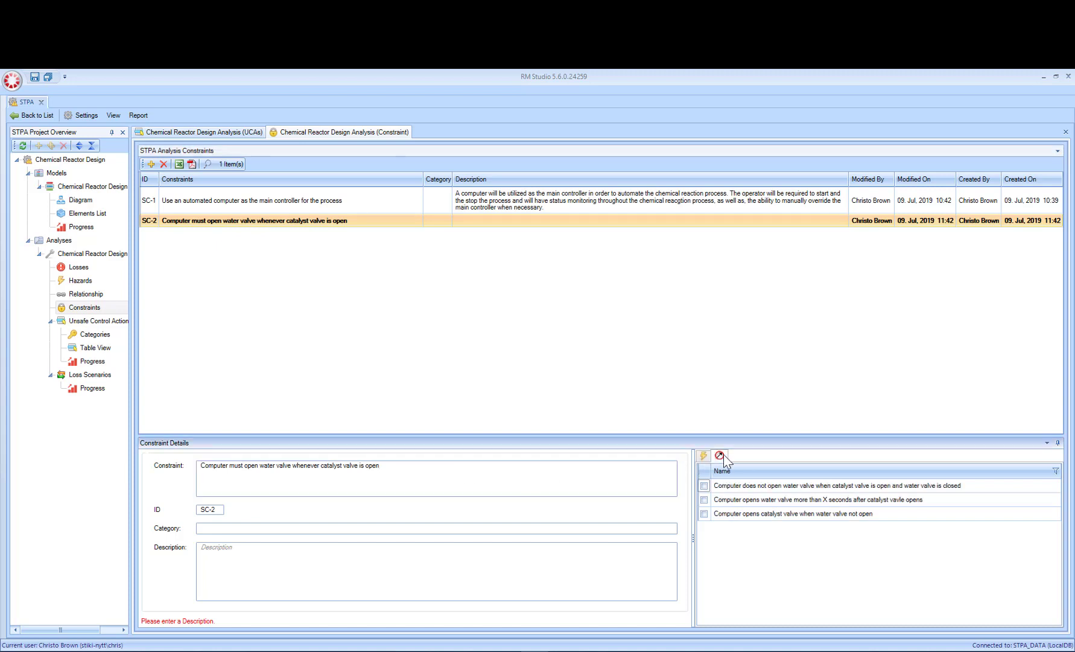
{"action": "left_click", "coordinate": [705, 486]}
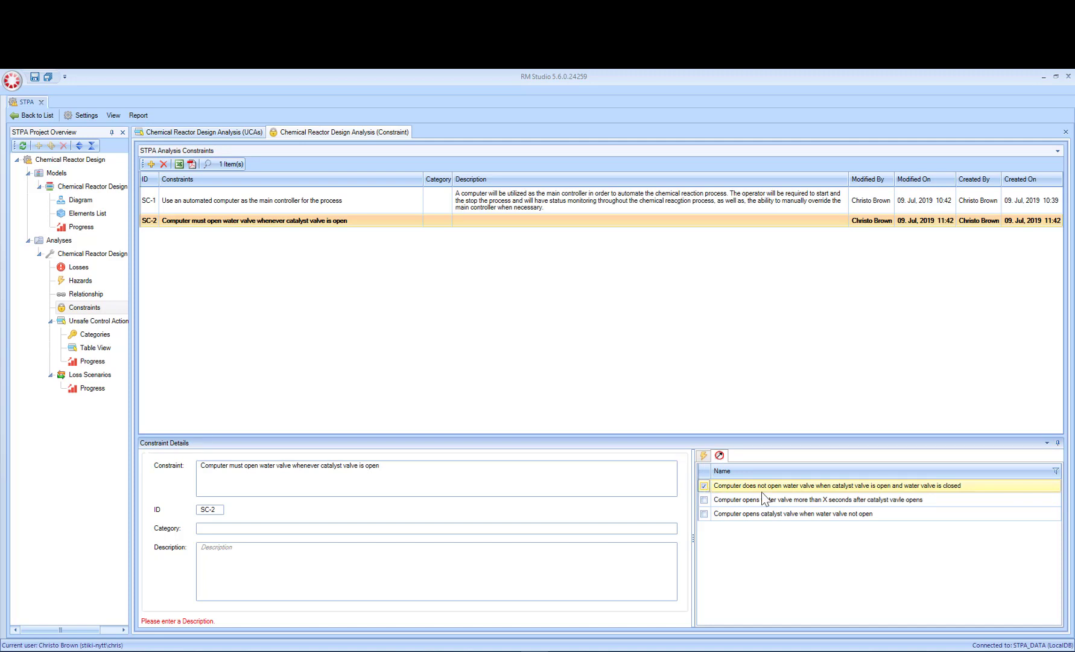
{"action": "left_click", "coordinate": [318, 470]}
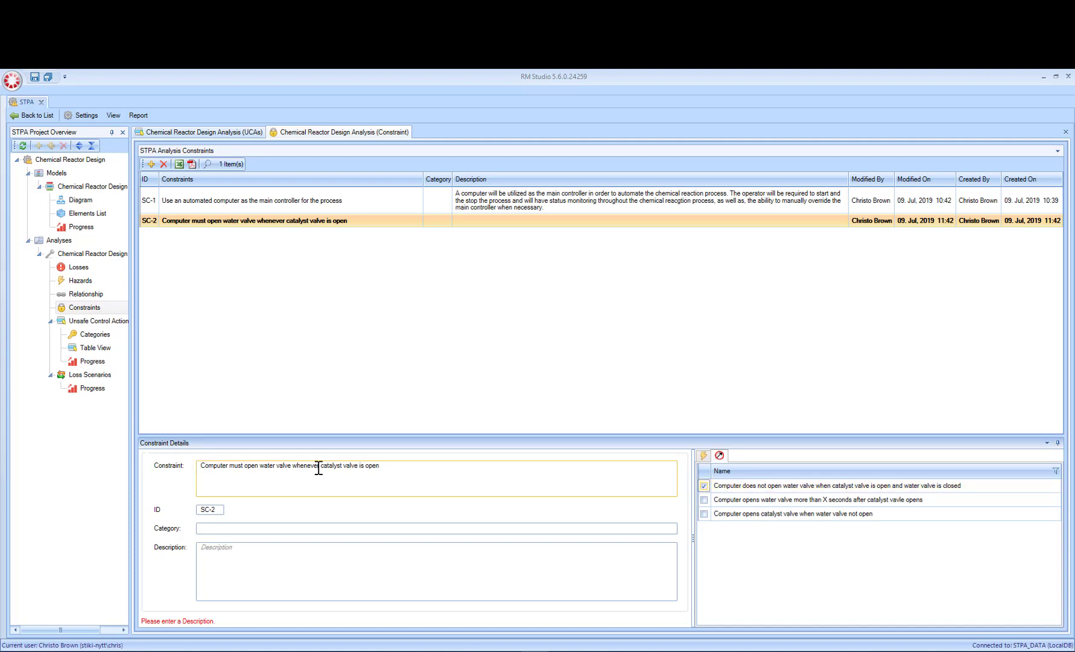
{"action": "left_click", "coordinate": [212, 510]}
{"action": "left_click", "coordinate": [227, 528]}
{"action": "left_click", "coordinate": [240, 546]}
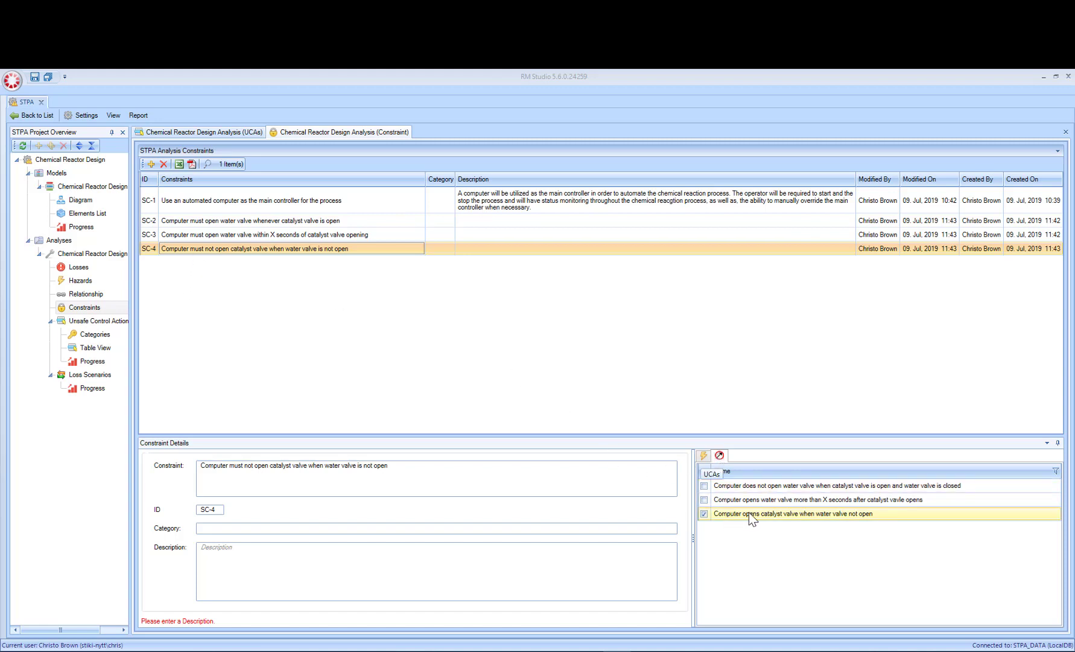
Step: Review the constraints and hazards related to UCA-1 and the hazards and UCAs related to constraint SC-4
{"action": "left_click", "coordinate": [217, 134]}
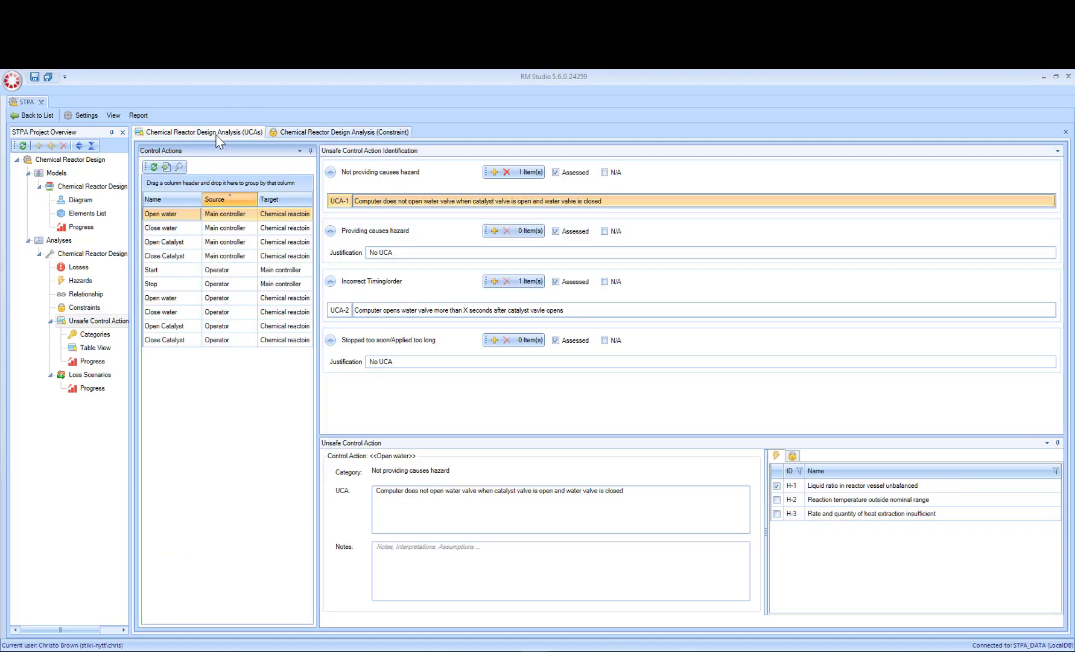
{"action": "left_click", "coordinate": [399, 203]}
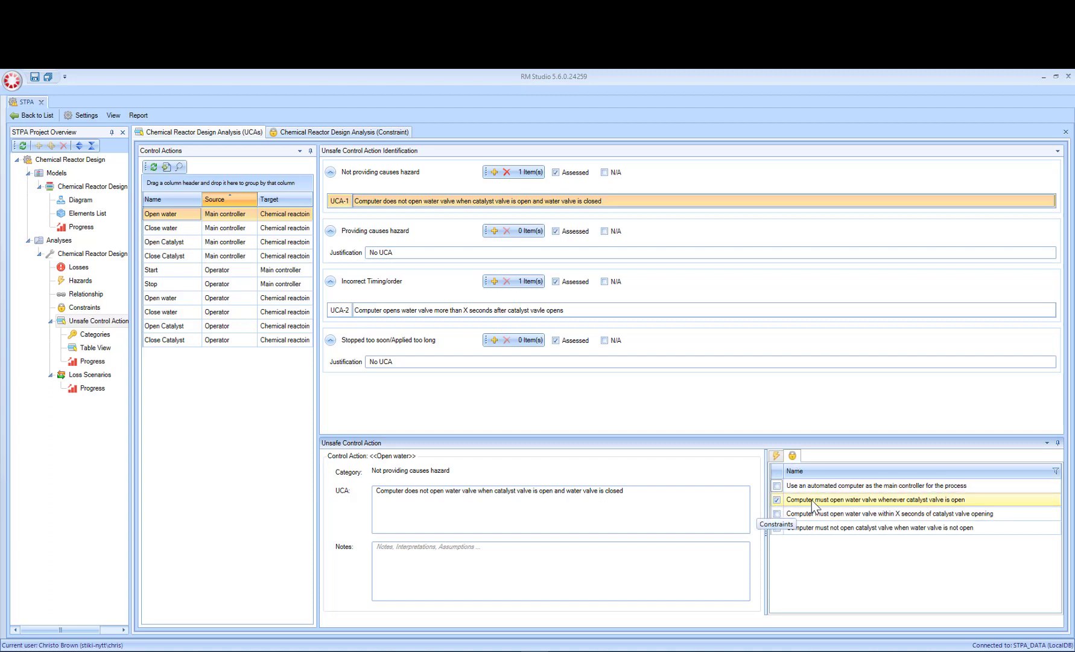
{"action": "left_click", "coordinate": [777, 515]}
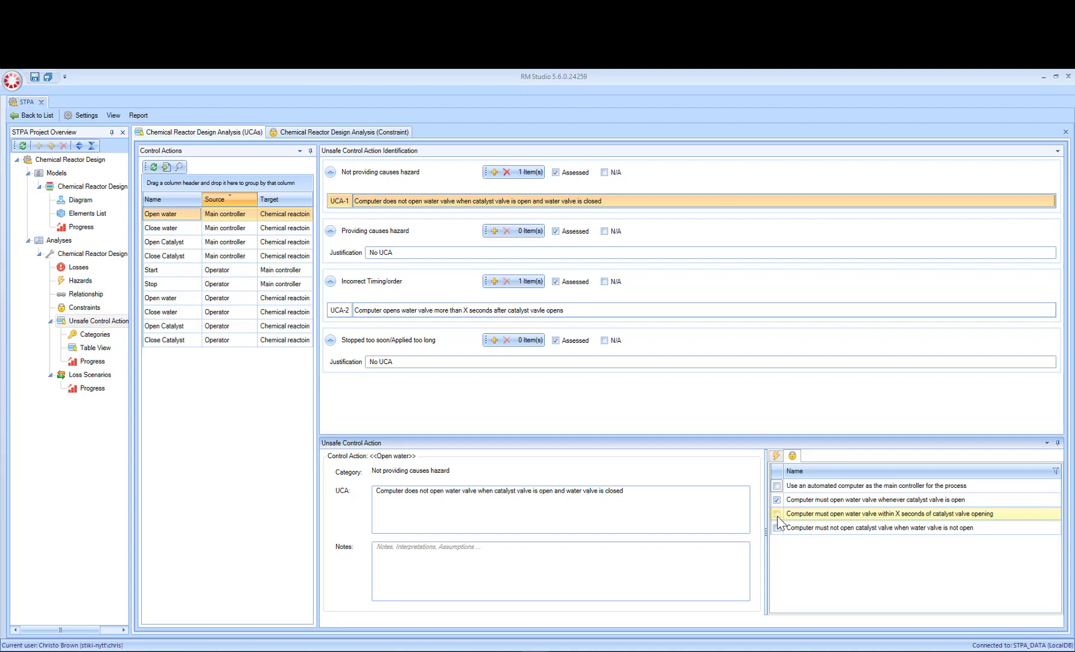
{"action": "left_click", "coordinate": [777, 455]}
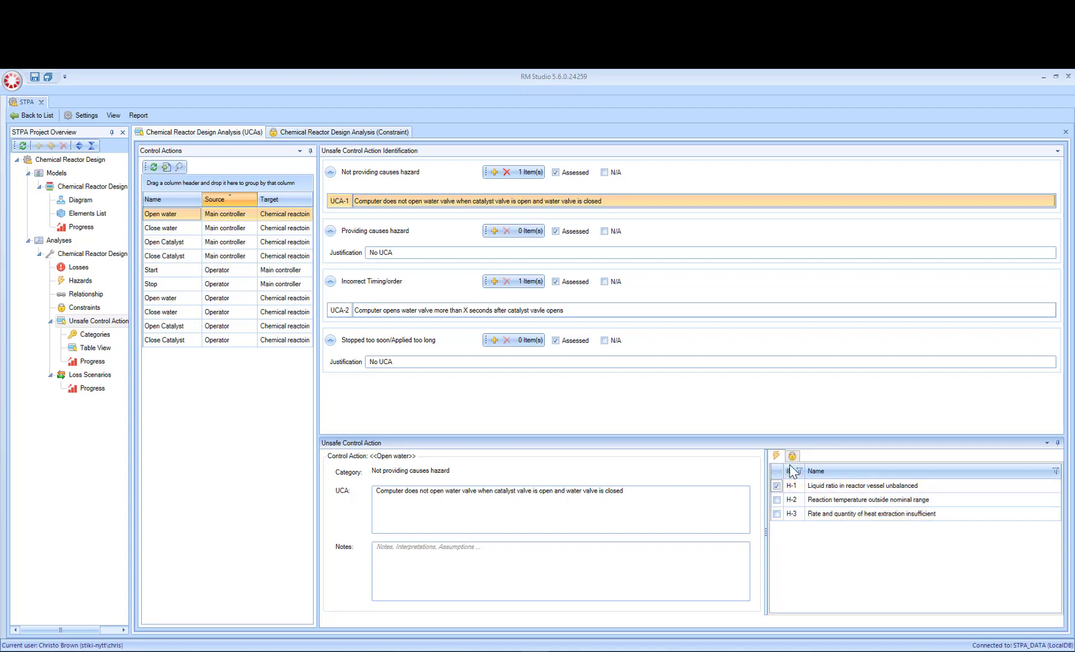
{"action": "left_click", "coordinate": [333, 131]}
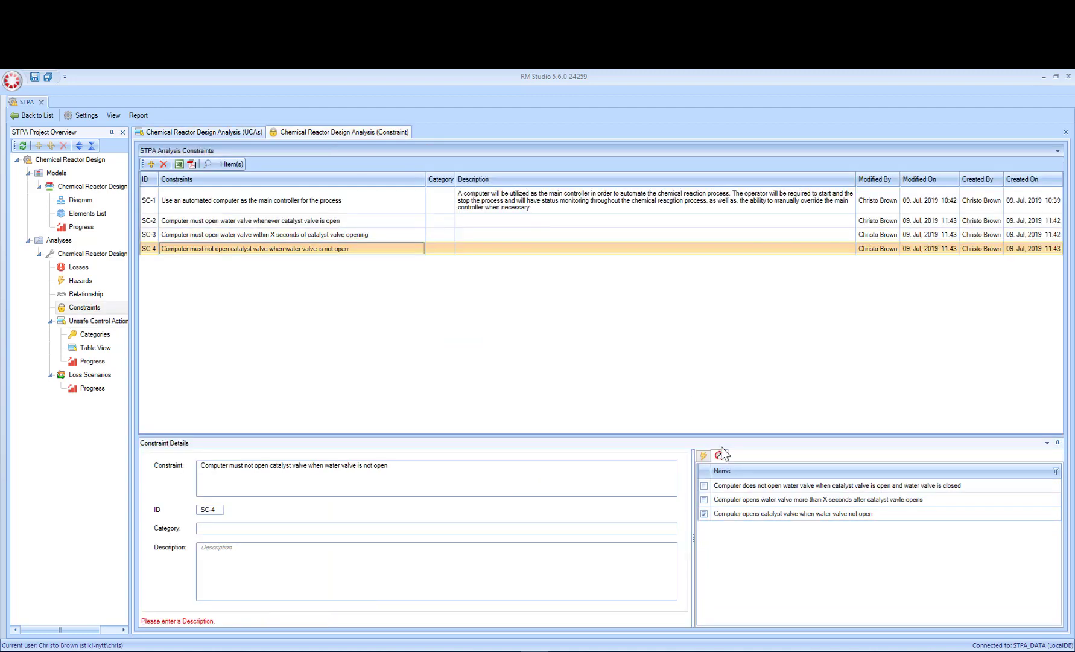
{"action": "left_click", "coordinate": [705, 456]}
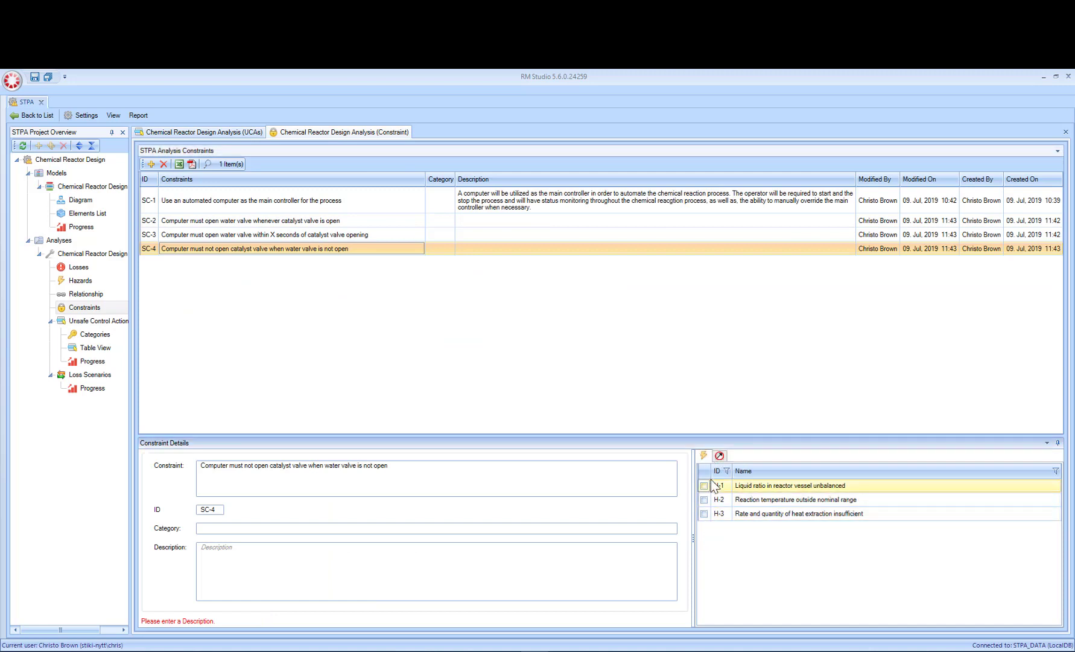
{"action": "left_click", "coordinate": [720, 456]}
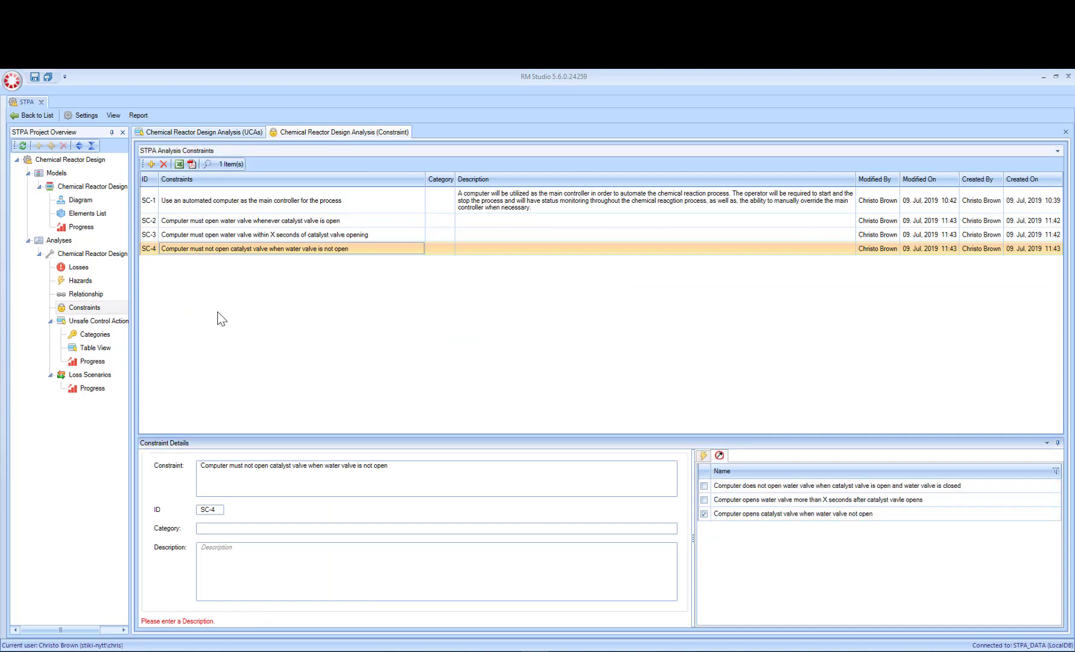
Step: Reevaluate the assessment progress of the unsafe control actions
{"action": "left_click", "coordinate": [92, 363]}
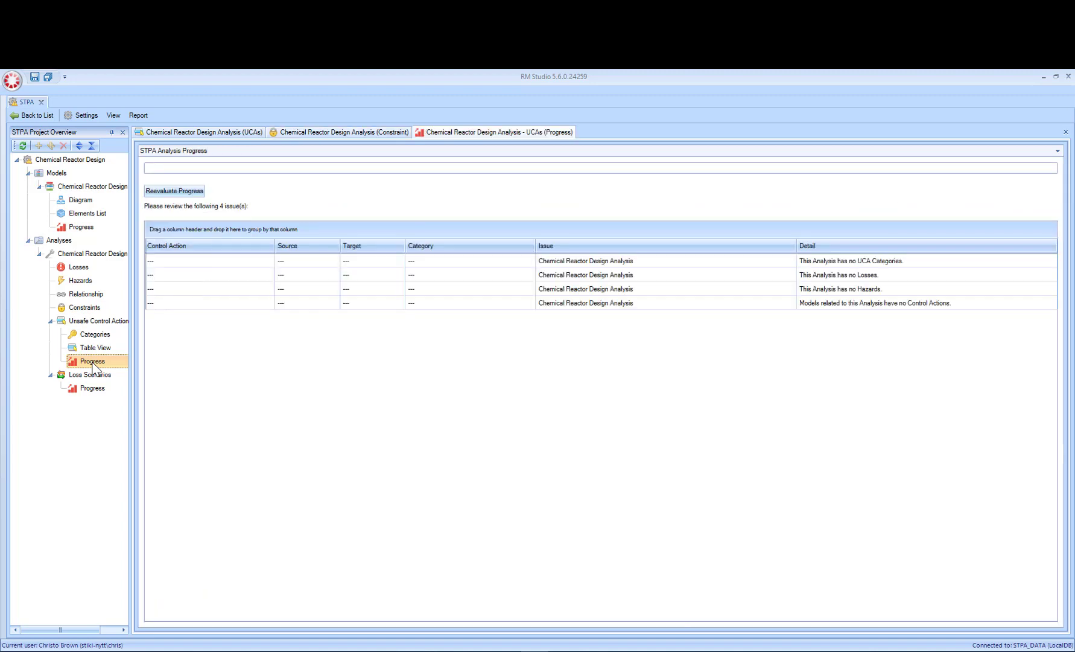
{"action": "left_click", "coordinate": [168, 191]}
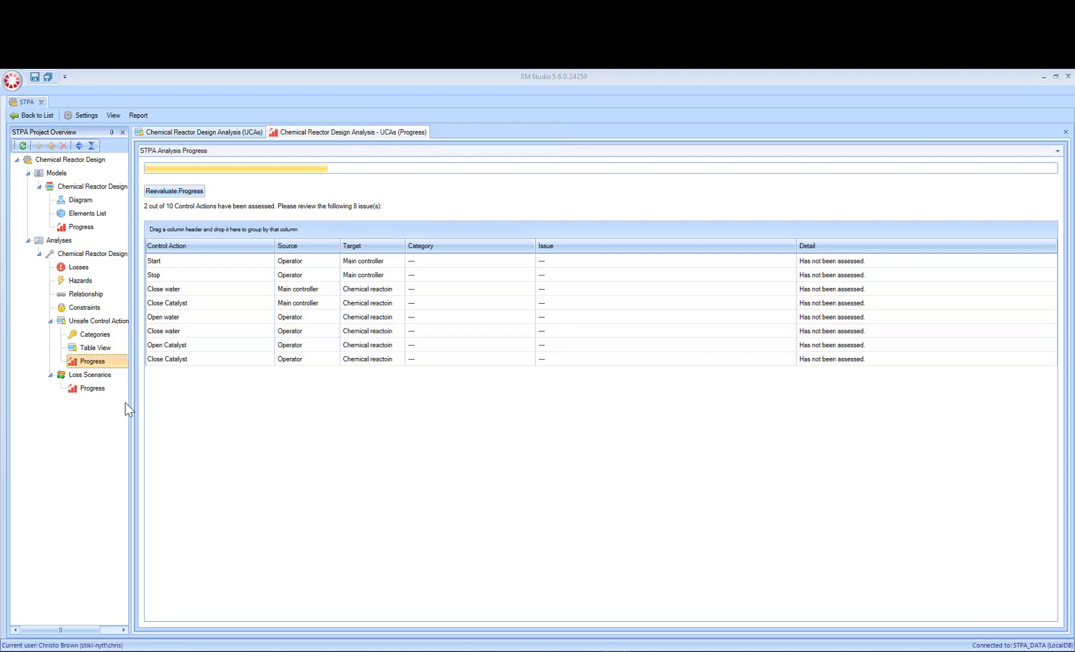
Step: Display the control loop of Open water in Loss Scenarios and widen the control actions list to fit its columns
{"action": "left_click", "coordinate": [86, 375]}
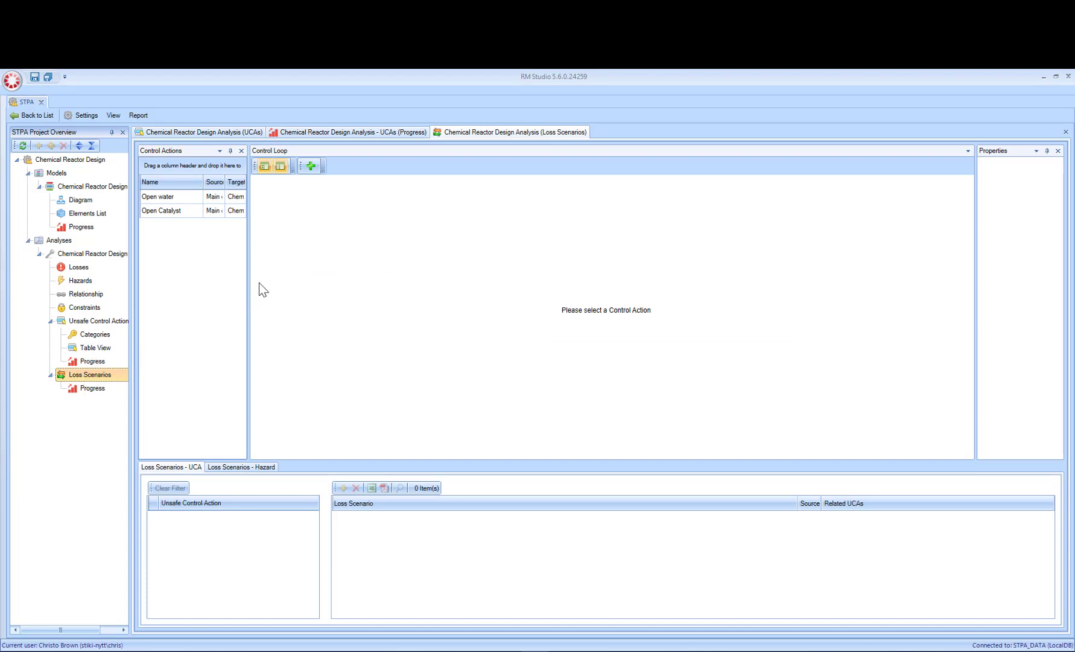
{"action": "left_click", "coordinate": [349, 134]}
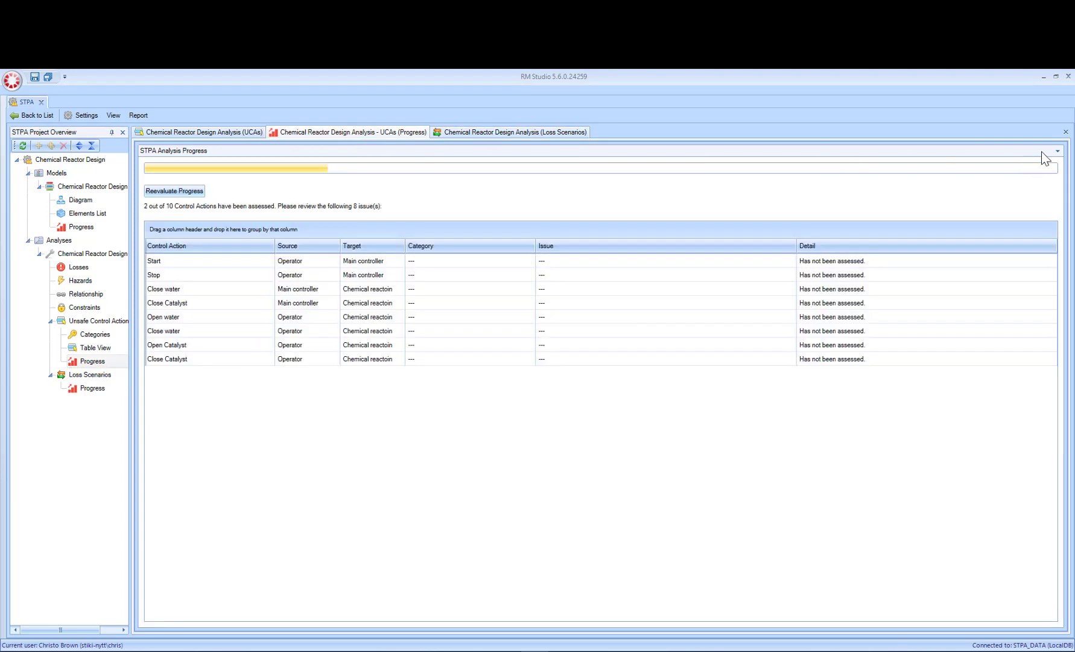
{"action": "left_click", "coordinate": [1065, 132]}
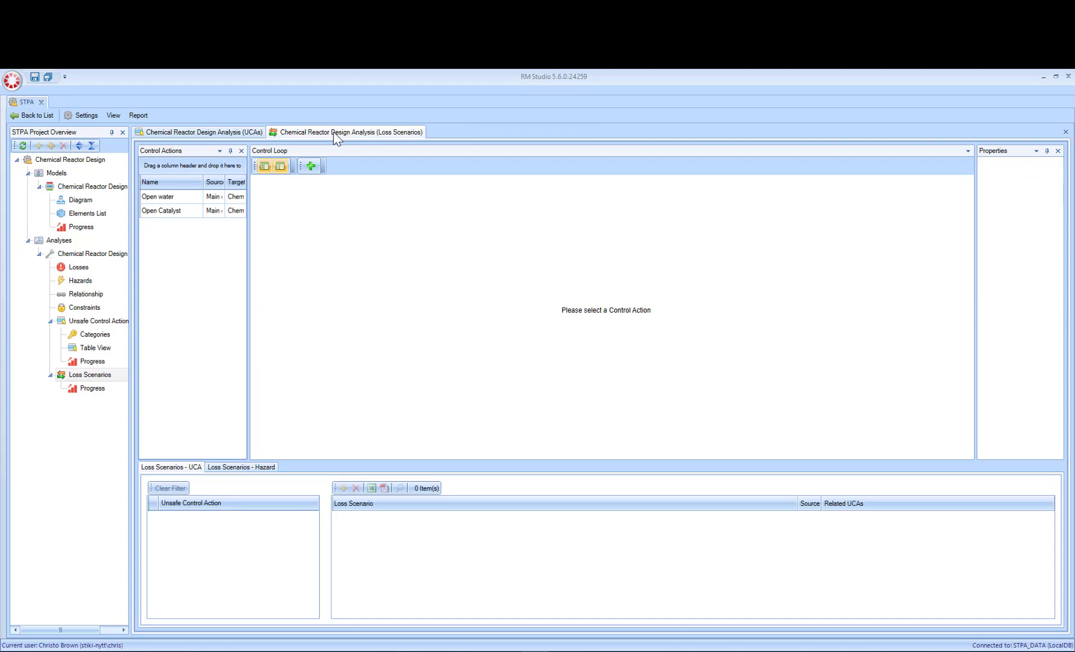
{"action": "left_click", "coordinate": [179, 195]}
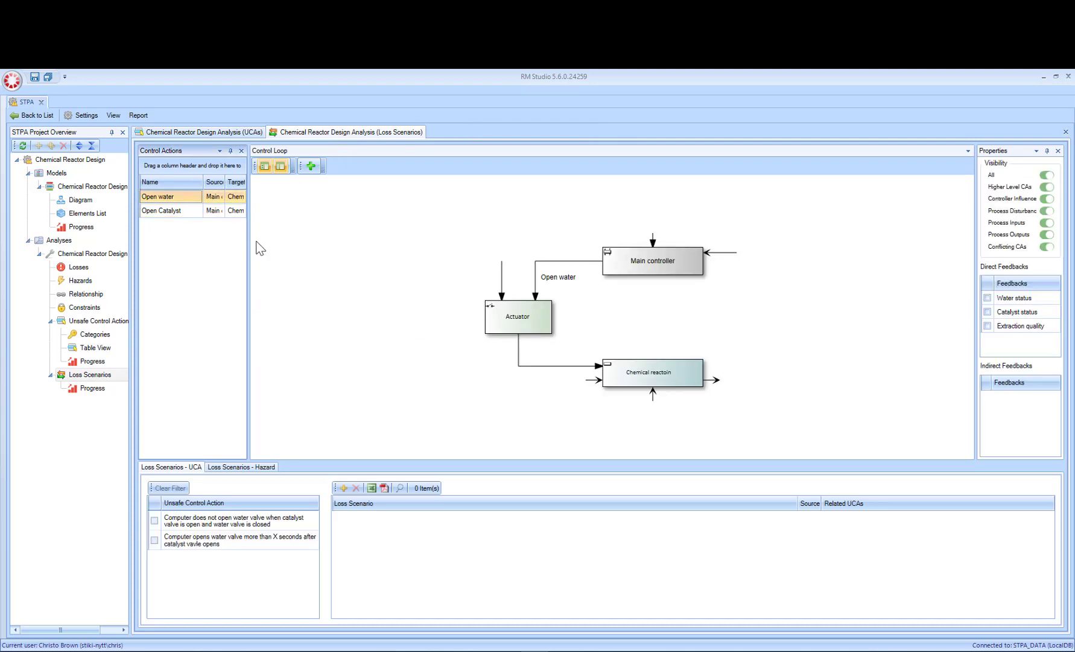
{"action": "left_click_drag", "start_coordinate": [249, 238], "coordinate": [324, 244]}
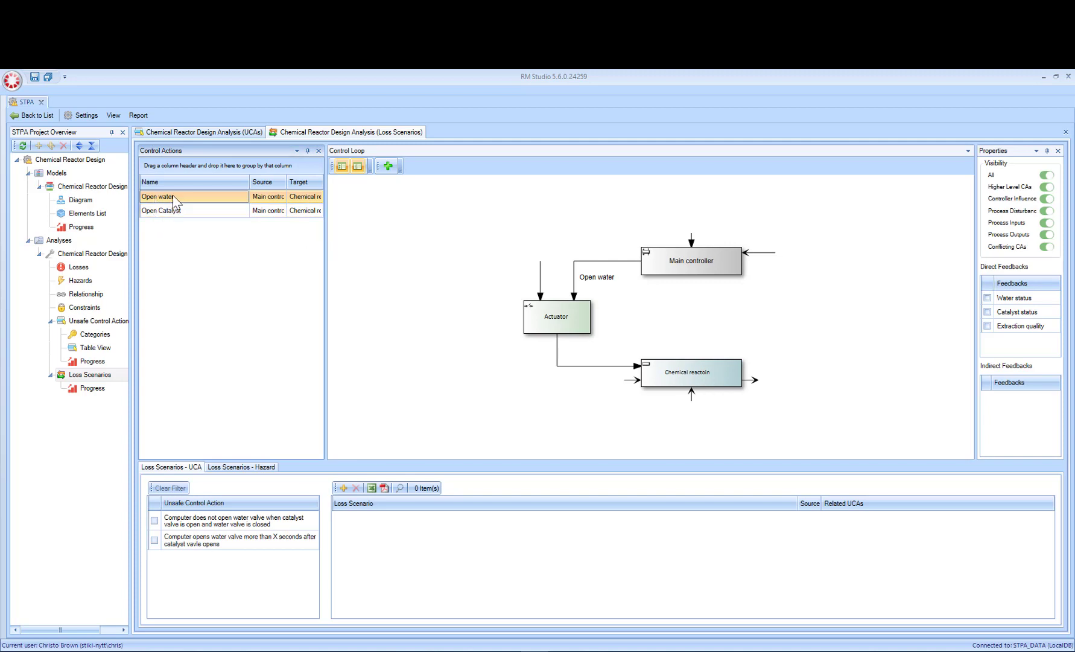
{"action": "double_click", "coordinate": [248, 181]}
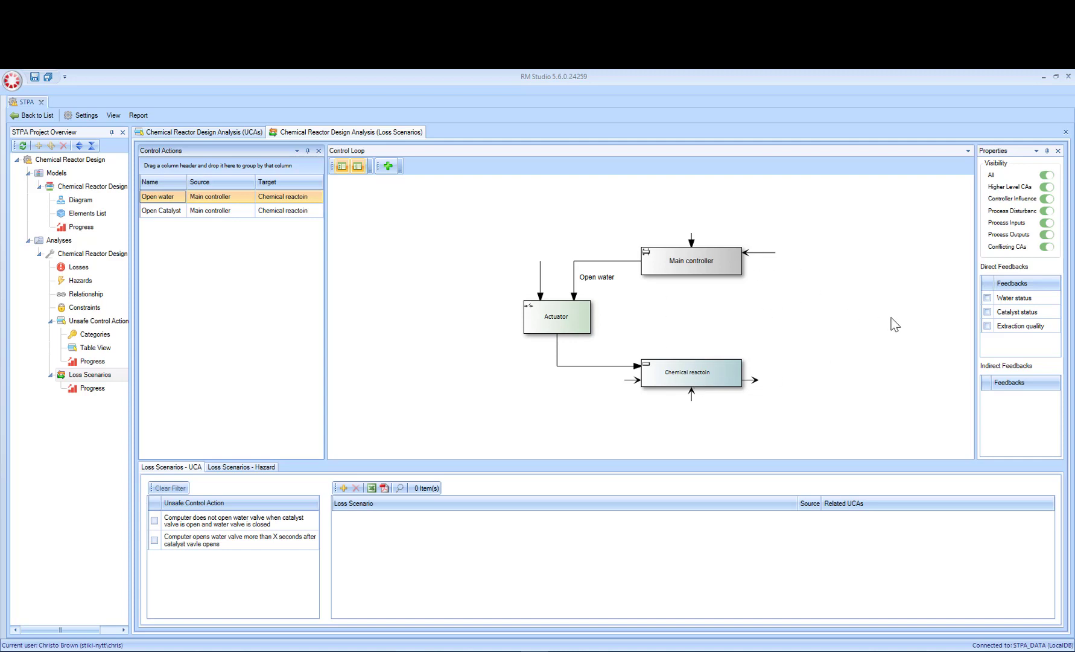
Step: Include the Water status, Catalyst status and Extraction quality feedbacks in Open water's control loop and check the hazard-based loss scenarios
{"action": "left_click", "coordinate": [987, 298]}
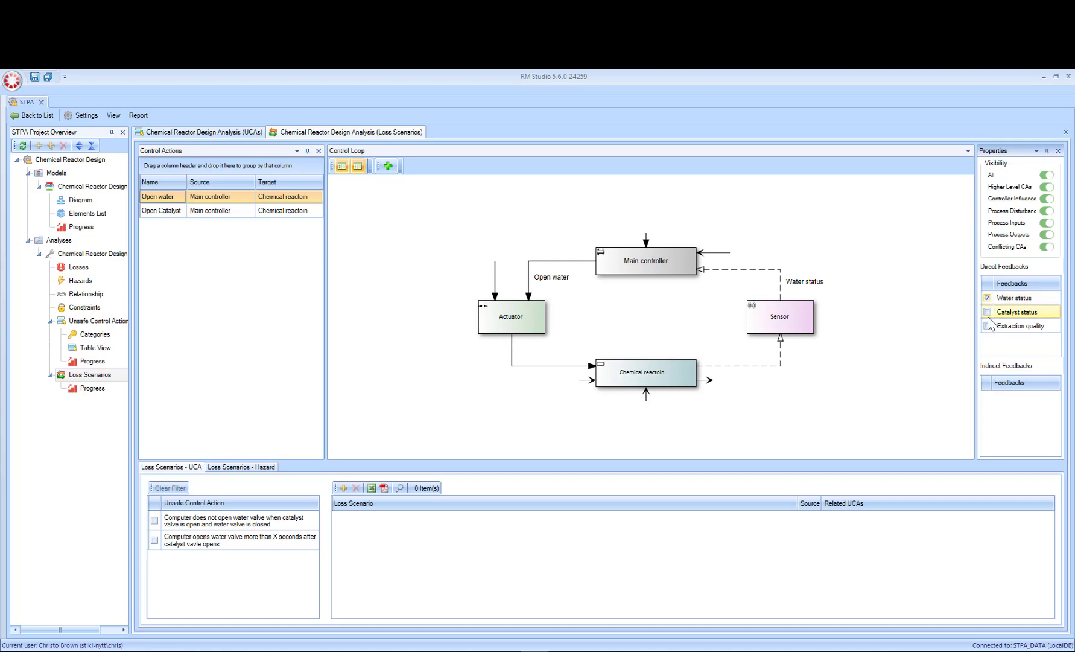
{"action": "left_click", "coordinate": [987, 312]}
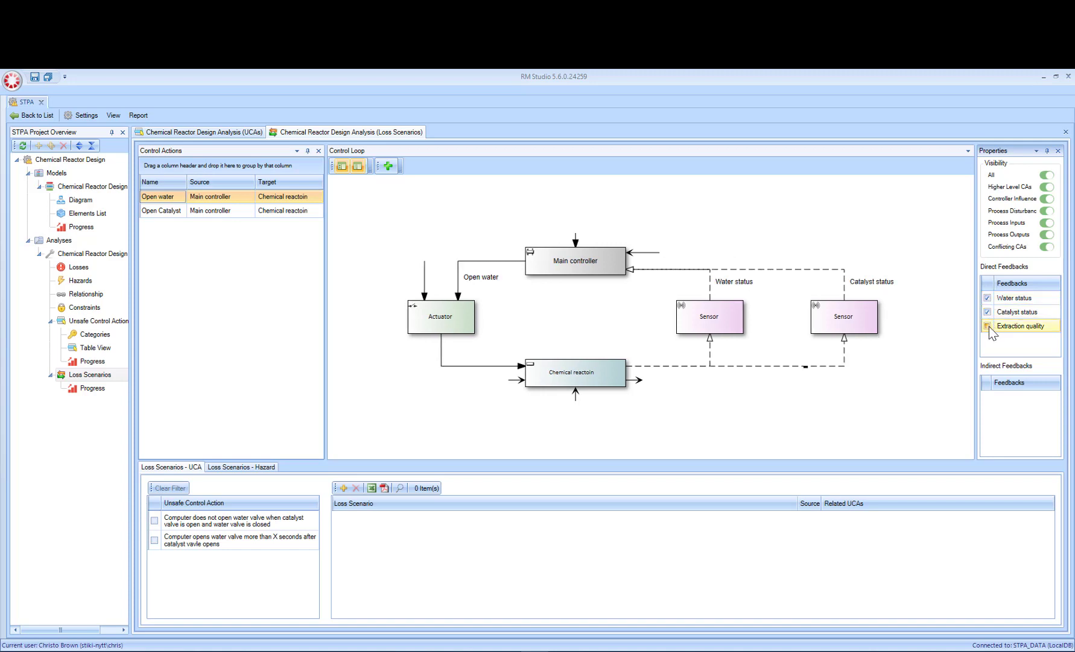
{"action": "left_click", "coordinate": [988, 326]}
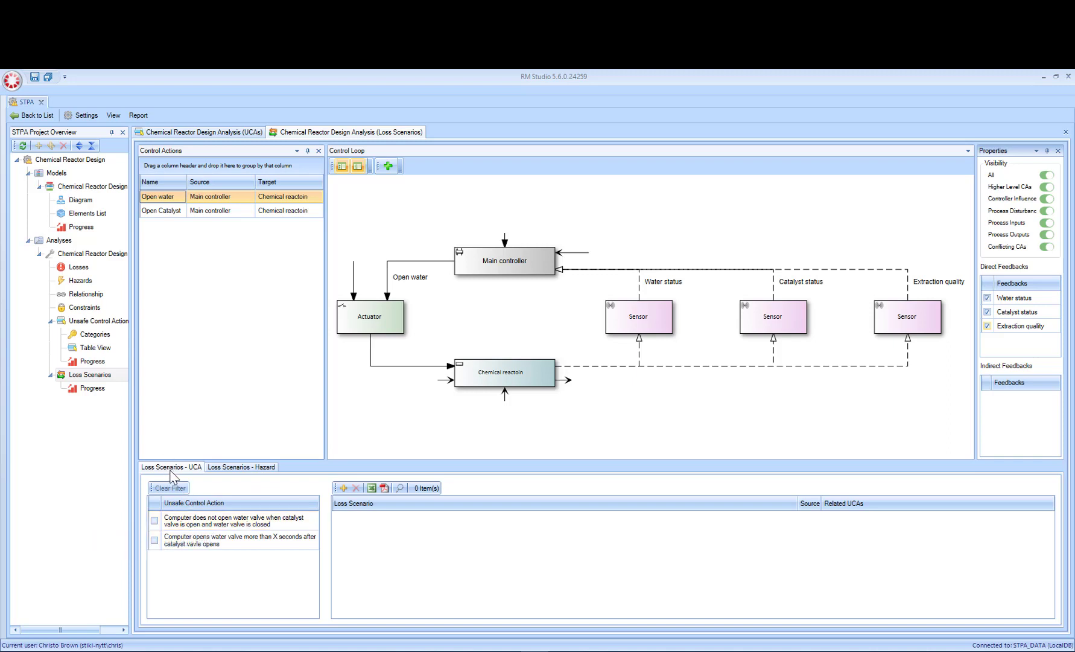
{"action": "left_click", "coordinate": [265, 472]}
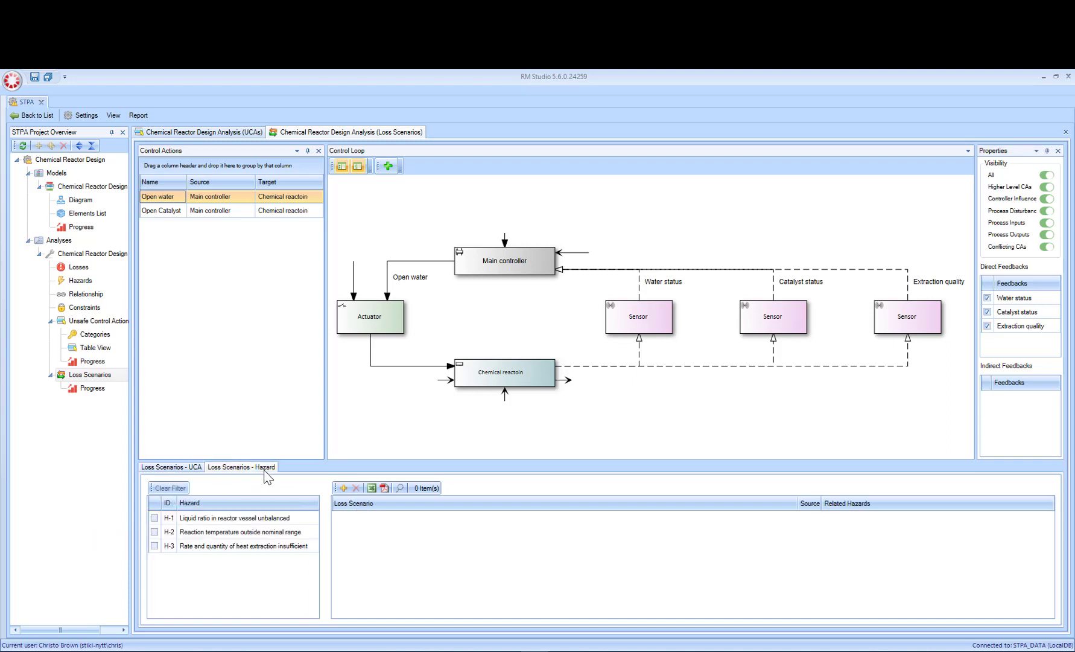
{"action": "left_click", "coordinate": [175, 467]}
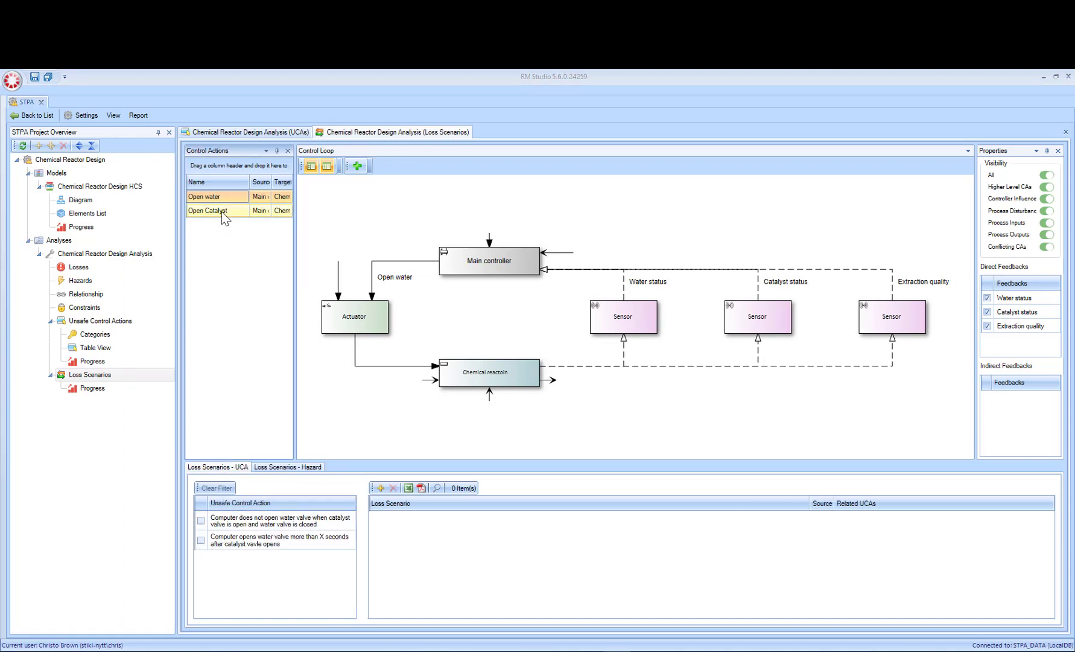
Step: Display the Open Catalyst control loop and include the Water status and Catalyst status feedbacks in it
{"action": "left_click", "coordinate": [224, 214]}
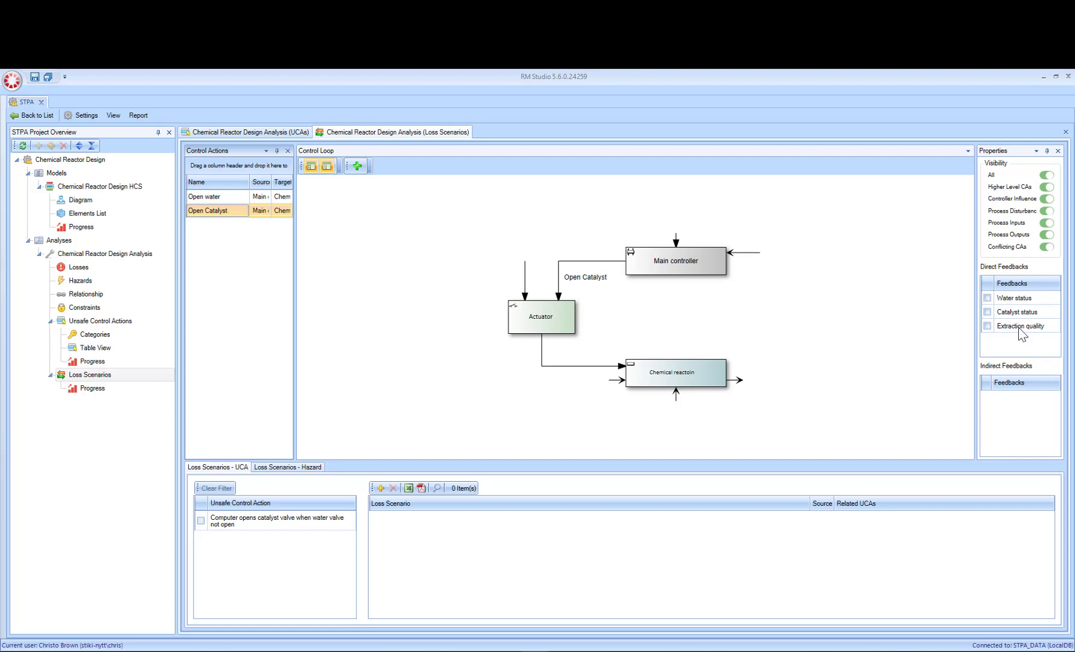
{"action": "left_click", "coordinate": [987, 298]}
{"action": "left_click", "coordinate": [988, 312]}
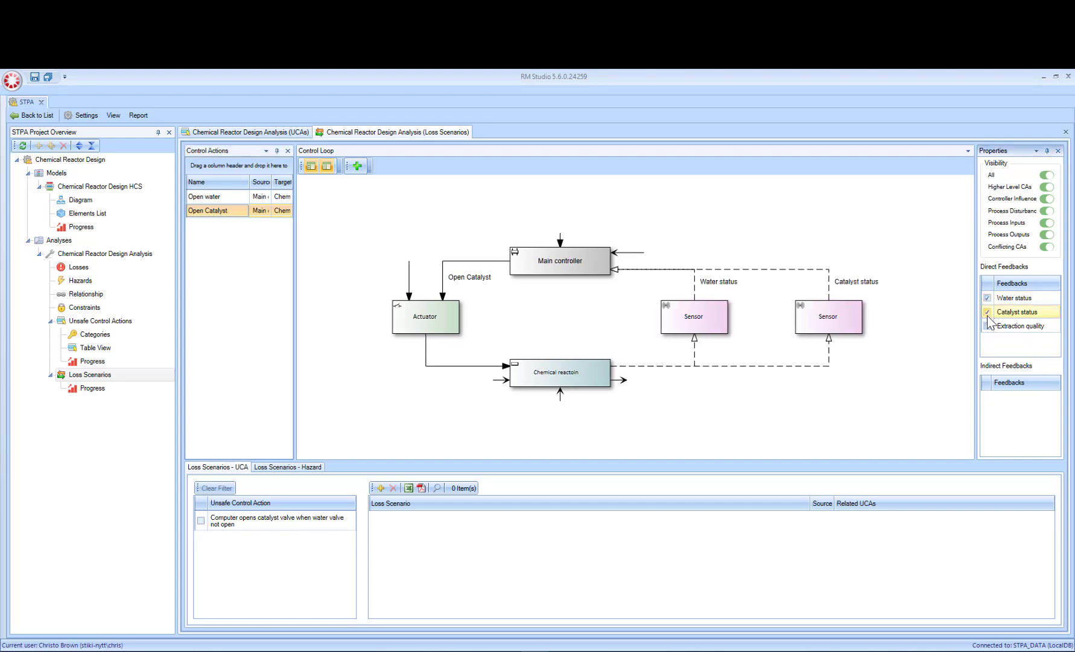
{"action": "left_click", "coordinate": [987, 327]}
{"action": "left_click", "coordinate": [987, 326]}
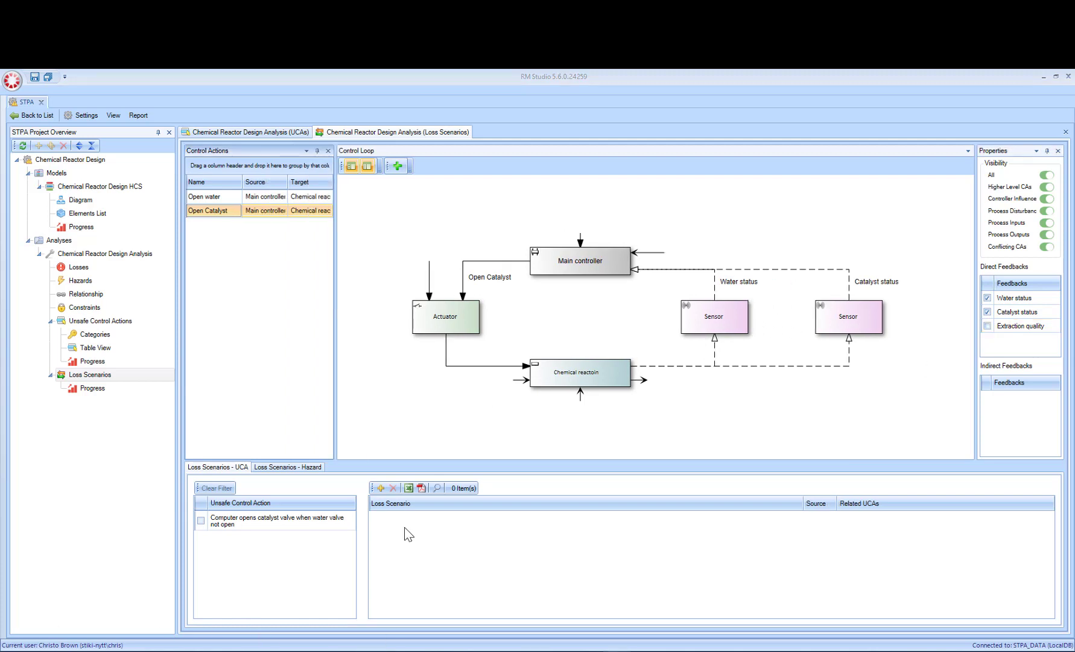
Step: Add the loss scenario "Inadequate Control Algorithm caused by missing feedback" to Open Catalyst with Controller as its source
{"action": "left_click", "coordinate": [380, 488]}
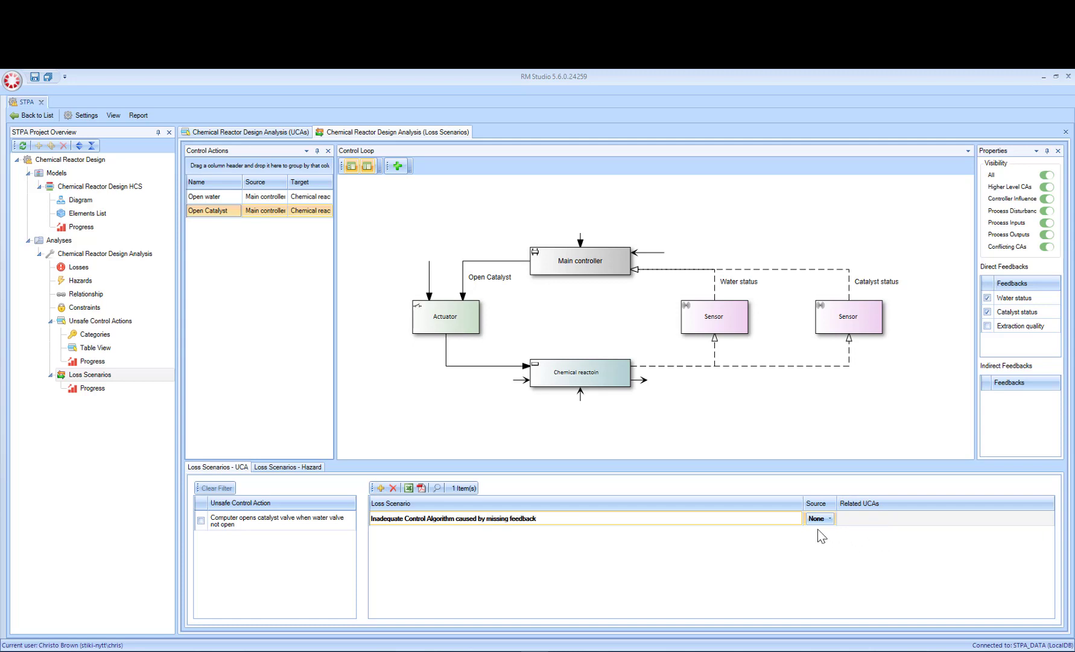
{"action": "left_click", "coordinate": [830, 519]}
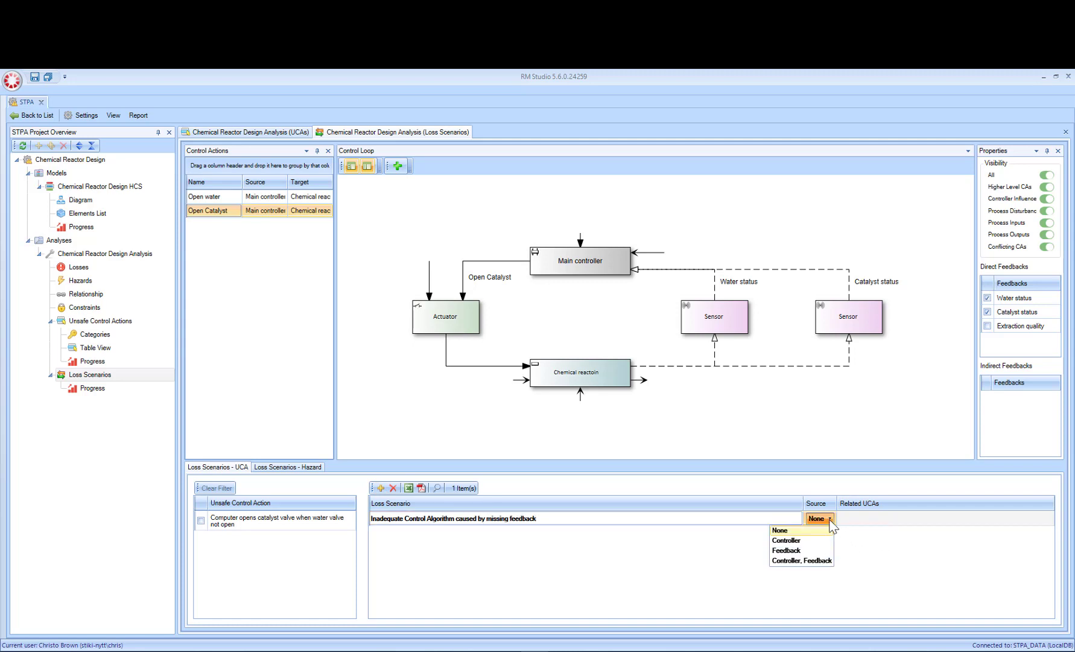
{"action": "left_click", "coordinate": [796, 541]}
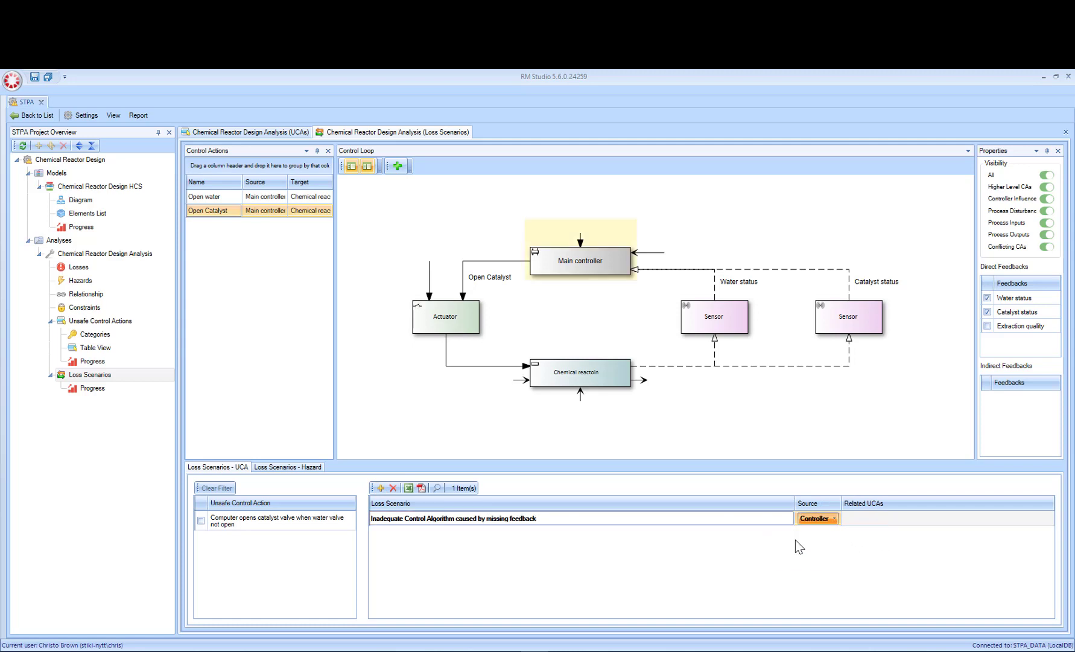
Step: Set the source of Open Catalyst's missing-feedback loss scenario to Controller, Feedback
{"action": "left_click", "coordinate": [833, 519]}
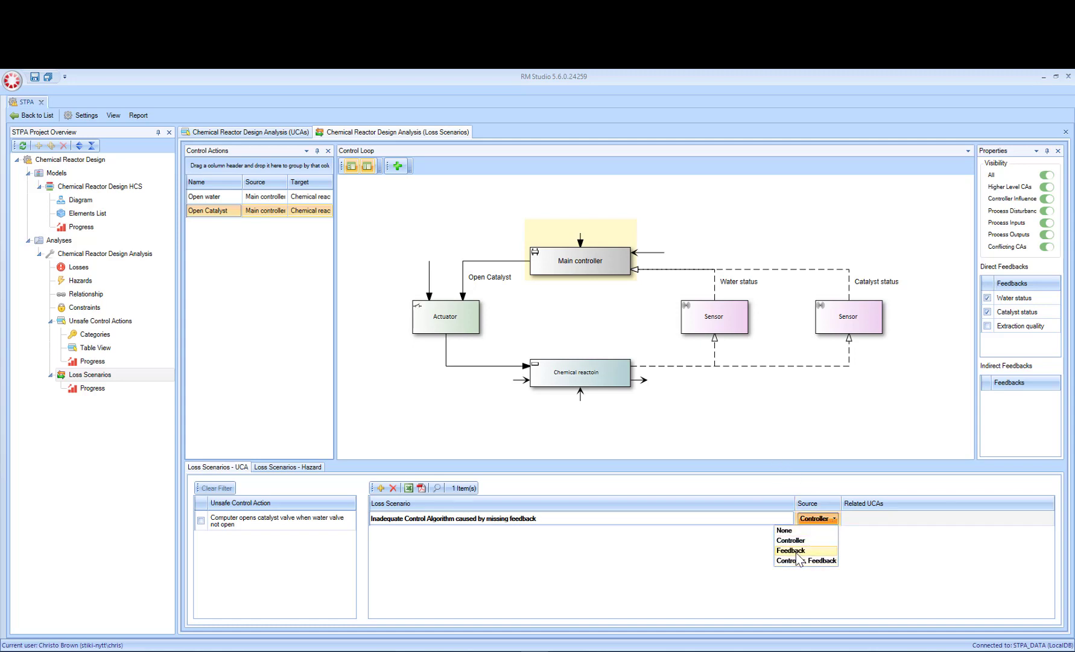
{"action": "left_click", "coordinate": [796, 551]}
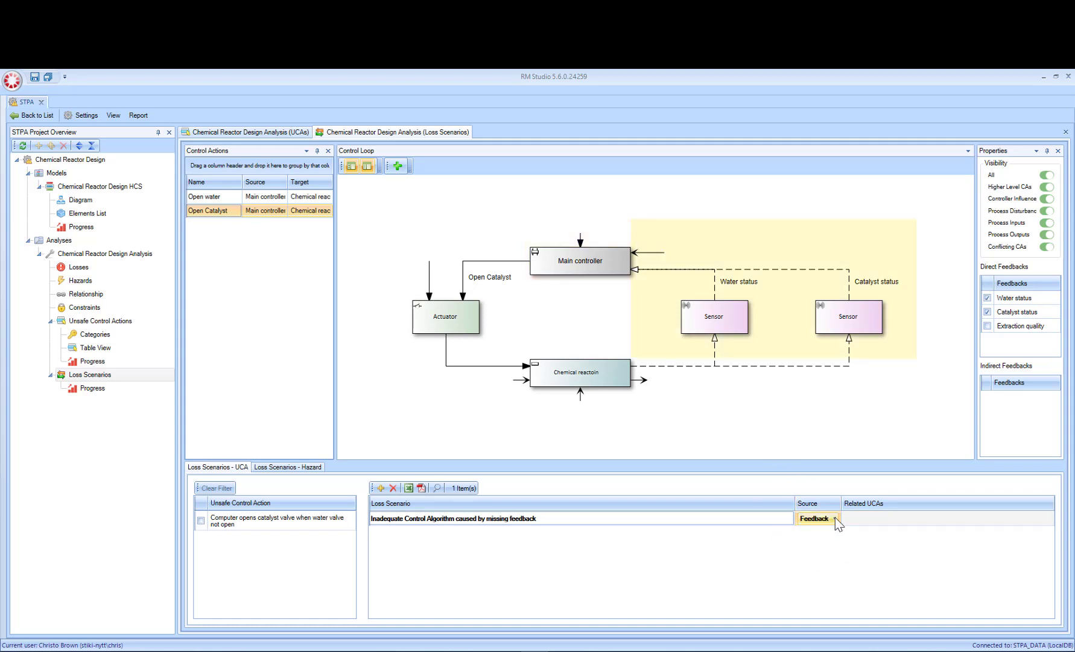
{"action": "left_click", "coordinate": [835, 518]}
{"action": "left_click", "coordinate": [811, 563]}
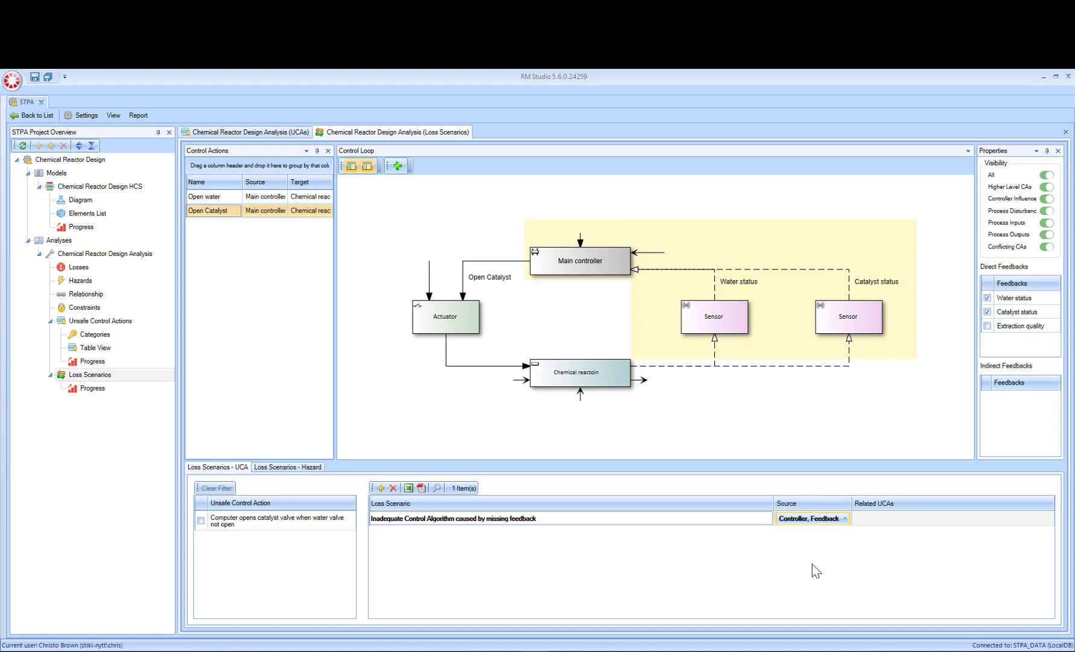
{"action": "left_click", "coordinate": [542, 534]}
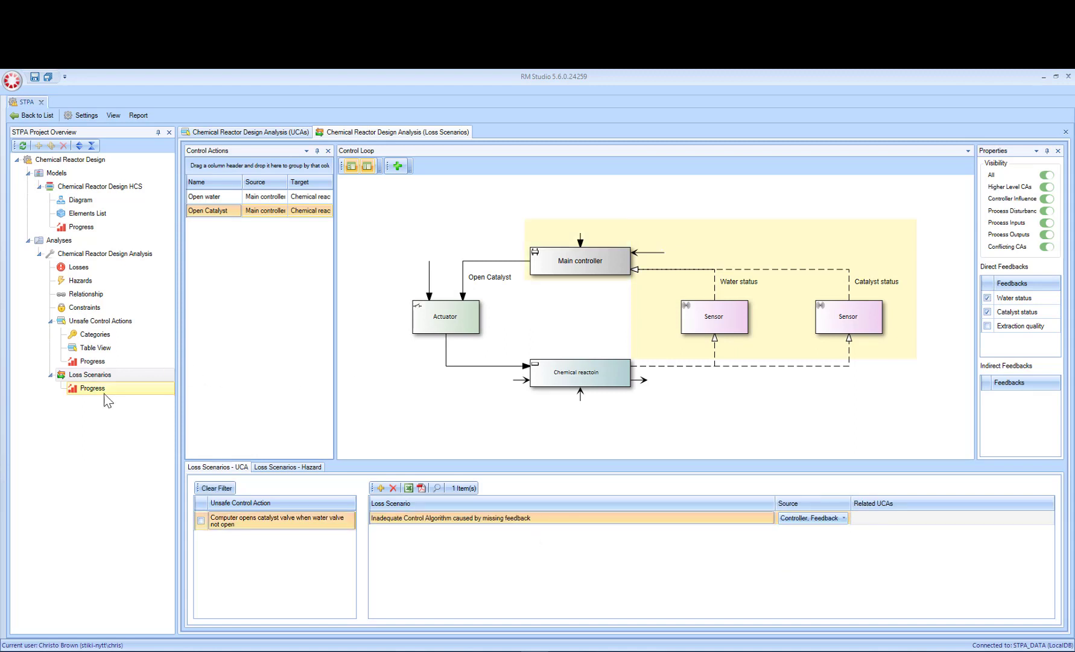
Step: Reevaluate the Loss Scenarios progress of the Chemical Reactor Design Analysis to check which control actions still need assessment
{"action": "left_click", "coordinate": [88, 391]}
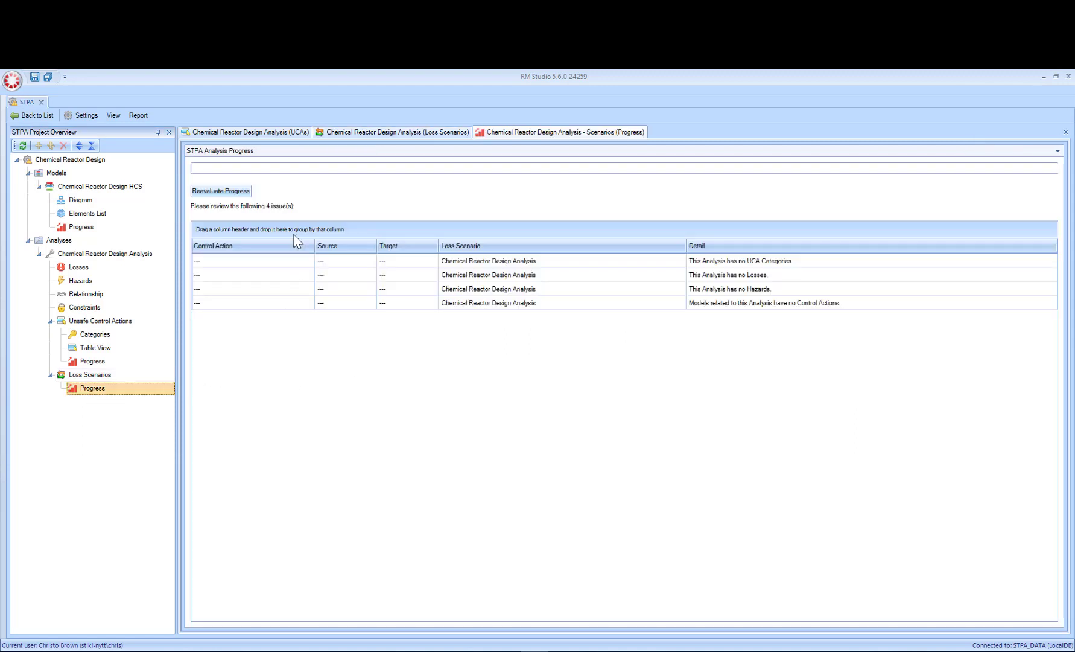
{"action": "left_click", "coordinate": [221, 191]}
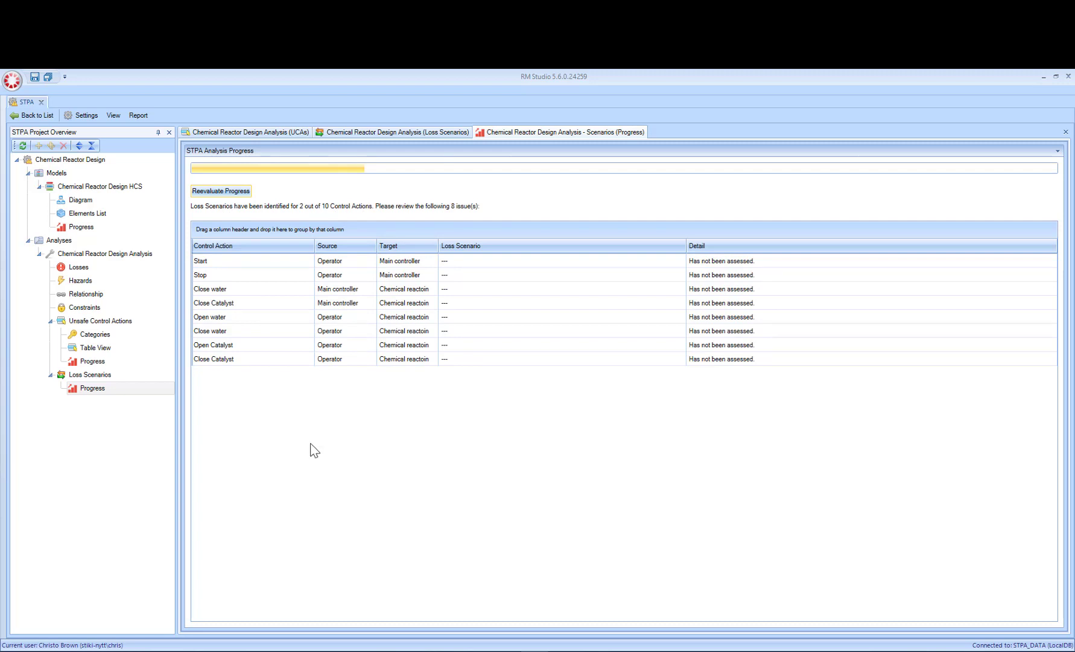
{"action": "left_click", "coordinate": [408, 134]}
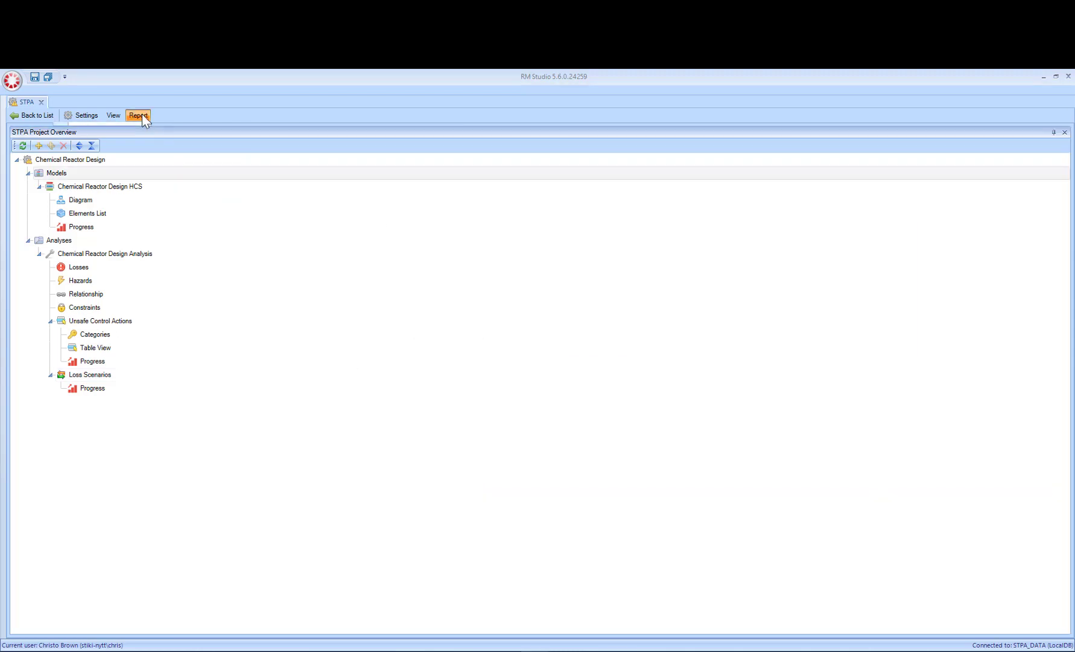
Step: Generate the full STPA report and view its table of contents, STPA section and Models section
{"action": "left_click", "coordinate": [138, 116]}
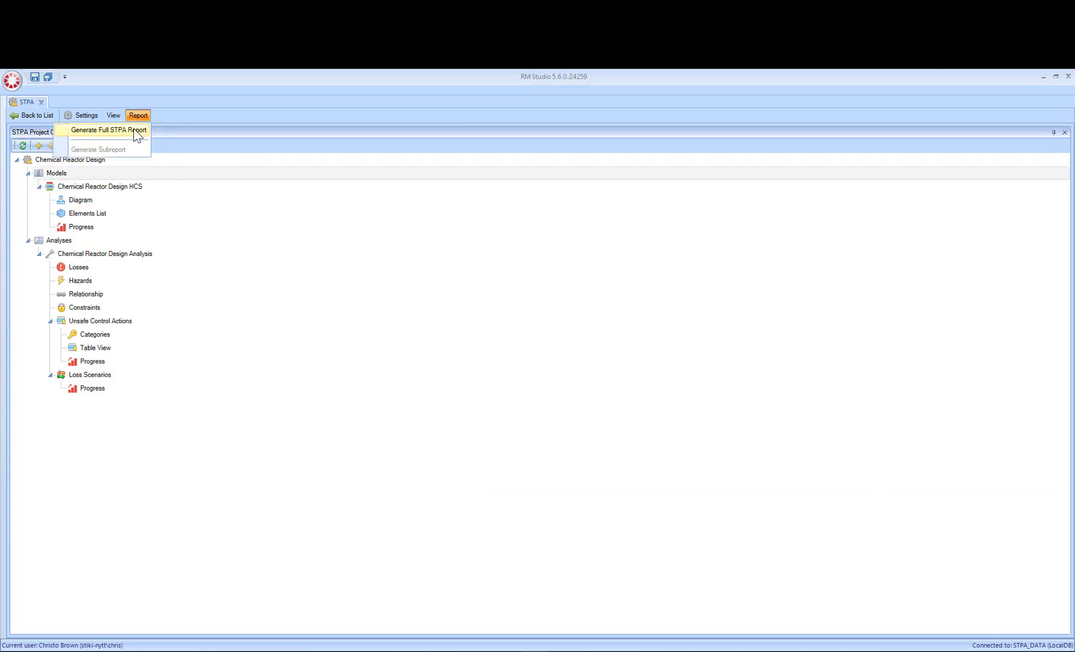
{"action": "left_click", "coordinate": [137, 132]}
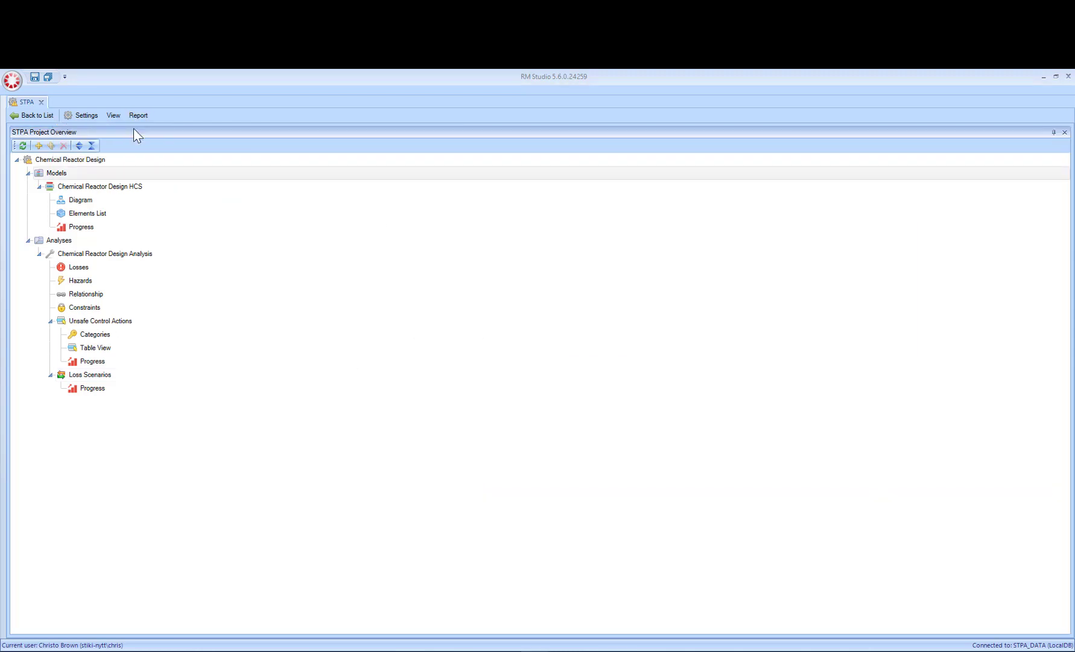
{"action": "left_click", "coordinate": [49, 124]}
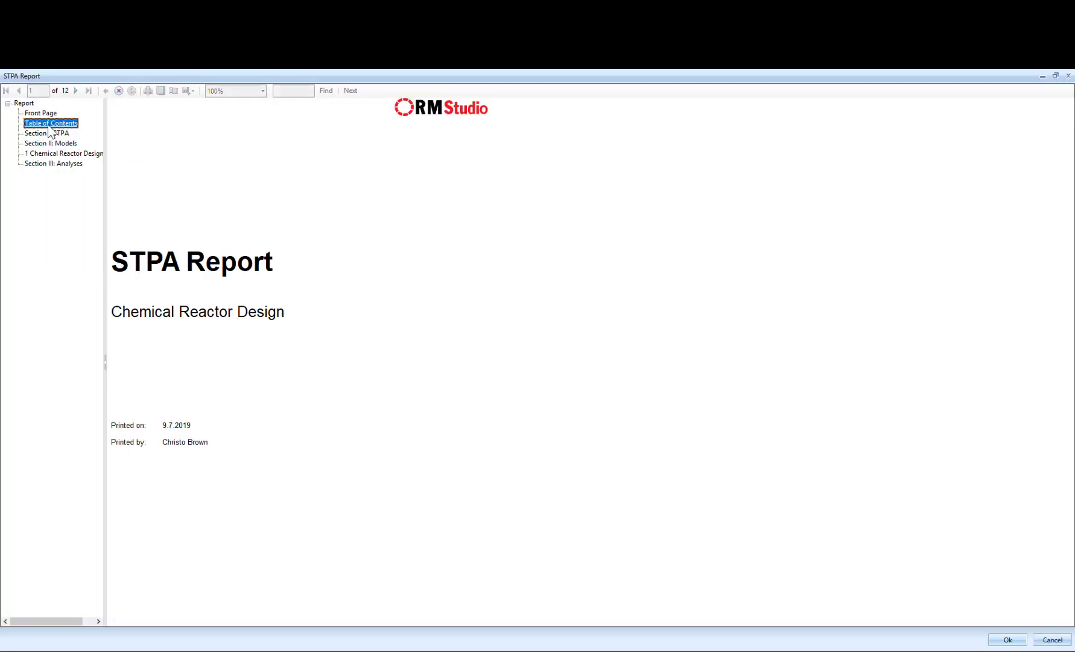
{"action": "left_click", "coordinate": [57, 134]}
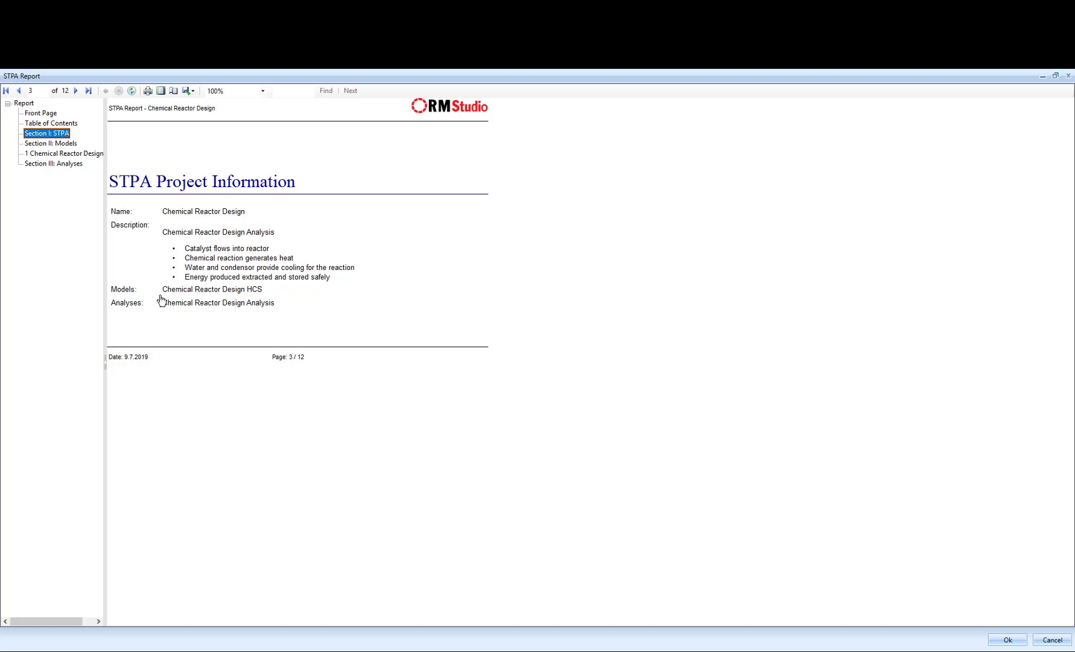
{"action": "left_click", "coordinate": [56, 144]}
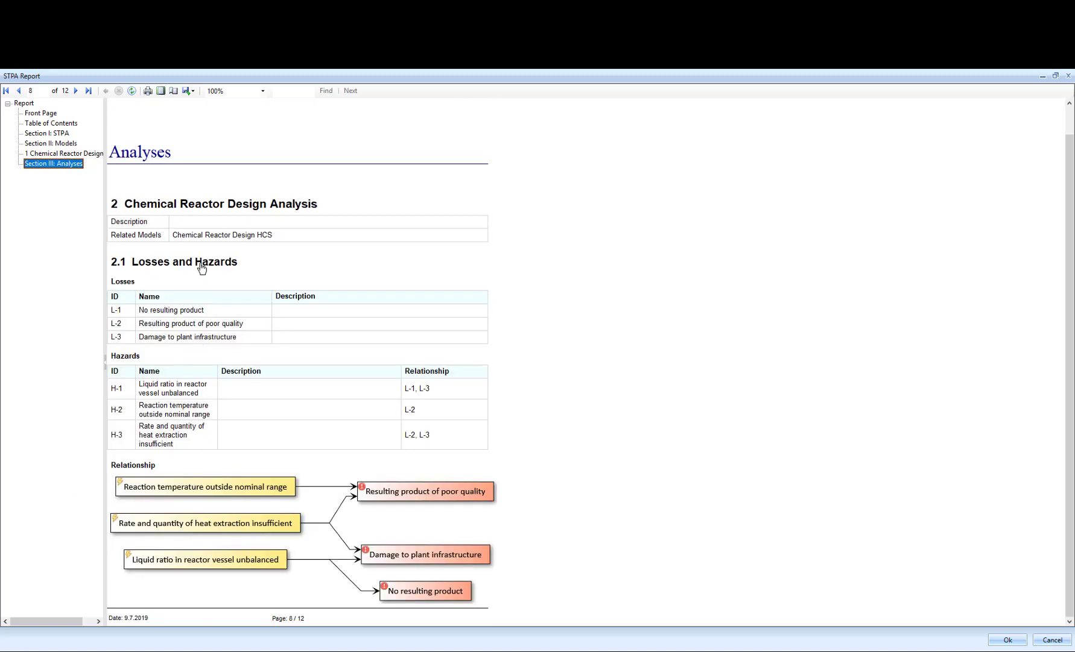
Step: Examine the report's Analyses section, from losses, hazards and constraints through unsafe control actions to loss scenarios
{"action": "scroll", "coordinate": [214, 418], "scroll_direction": "down", "scroll_amount": 2}
{"action": "scroll", "coordinate": [264, 446], "scroll_direction": "up", "scroll_amount": 2}
{"action": "scroll", "coordinate": [264, 462], "scroll_direction": "down", "scroll_amount": 2}
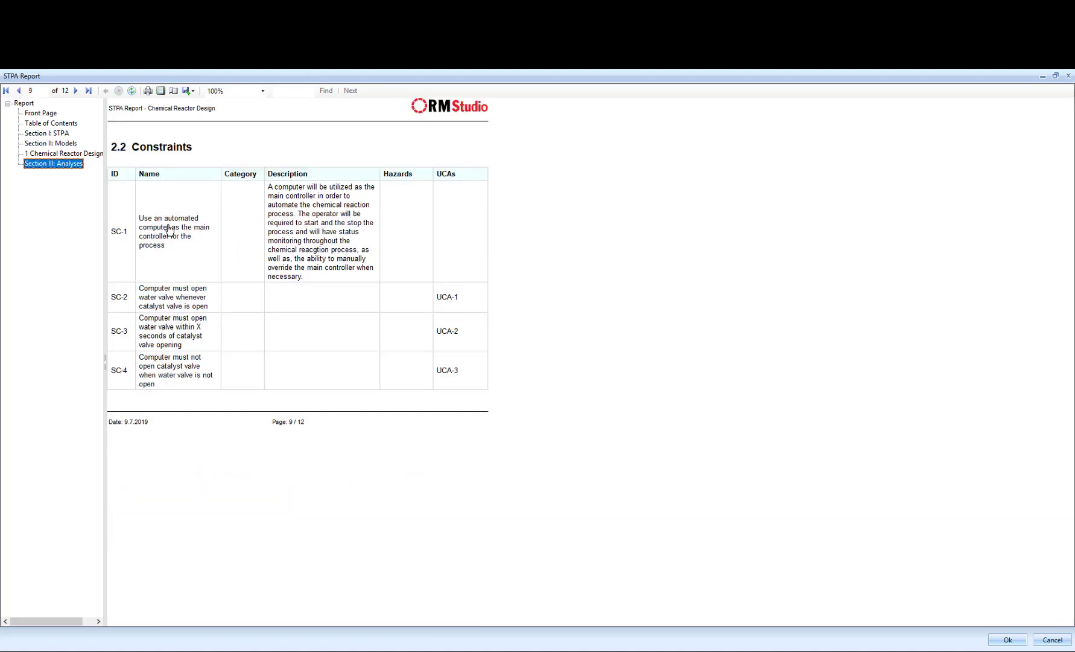
{"action": "scroll", "coordinate": [160, 229], "scroll_direction": "down", "scroll_amount": 2}
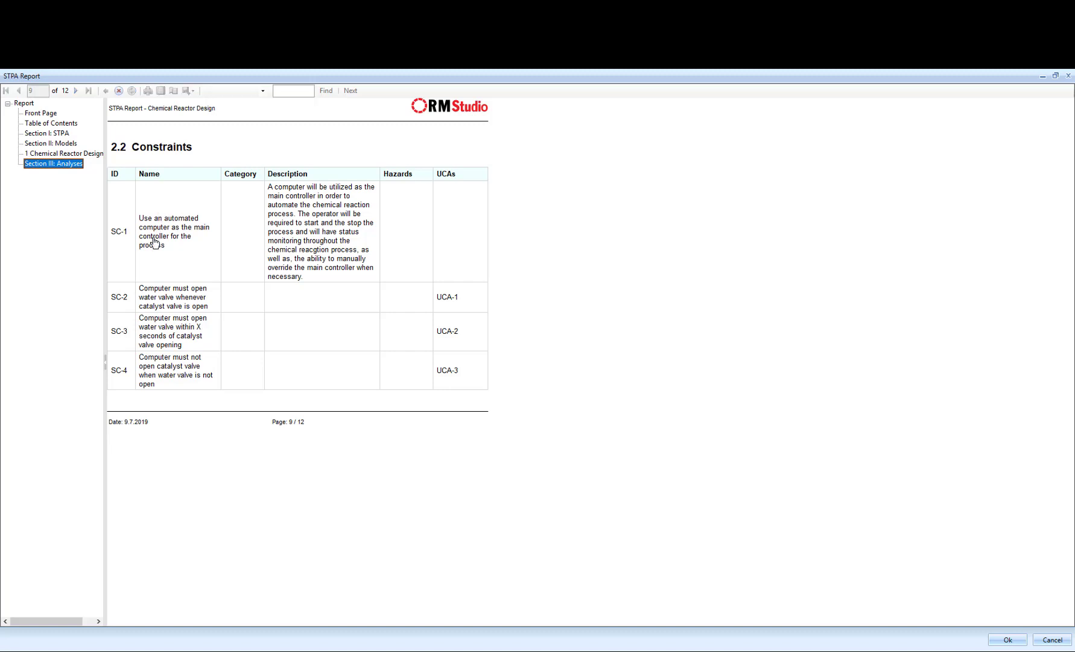
{"action": "scroll", "coordinate": [157, 277], "scroll_direction": "down", "scroll_amount": 2}
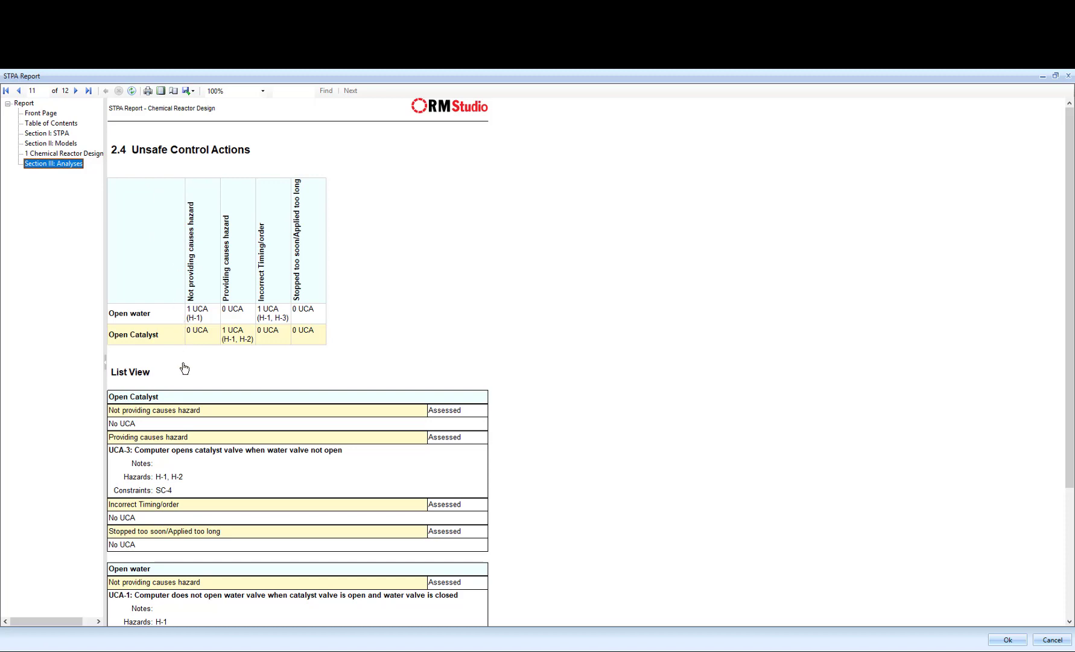
{"action": "scroll", "coordinate": [175, 396], "scroll_direction": "down", "scroll_amount": 2}
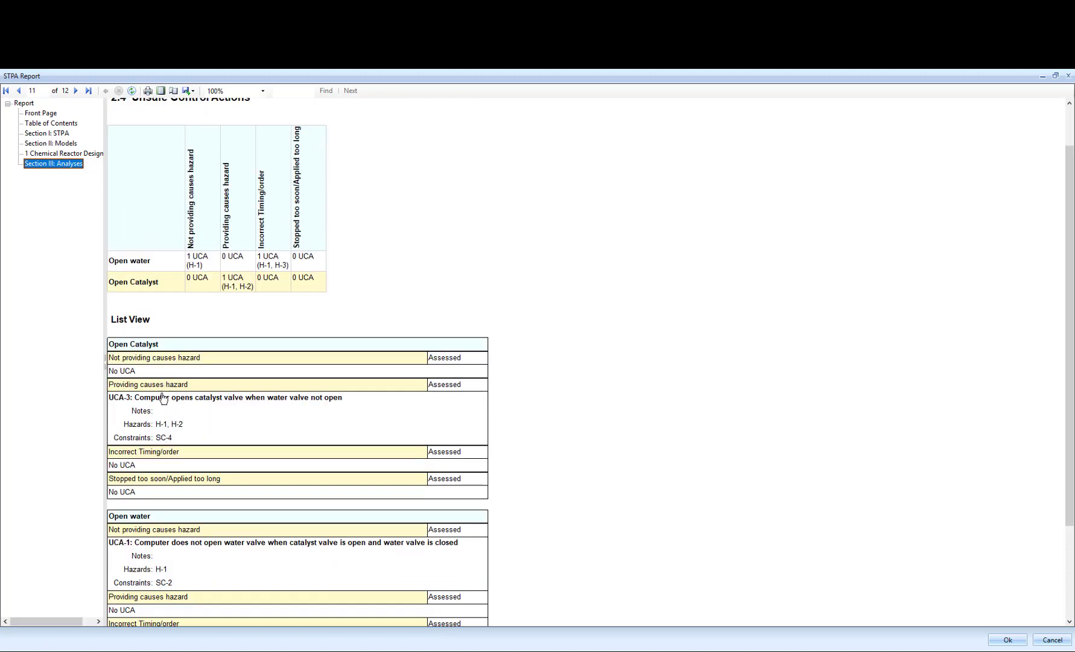
{"action": "scroll", "coordinate": [163, 399], "scroll_direction": "down", "scroll_amount": 4}
{"action": "scroll", "coordinate": [162, 400], "scroll_direction": "down", "scroll_amount": 3}
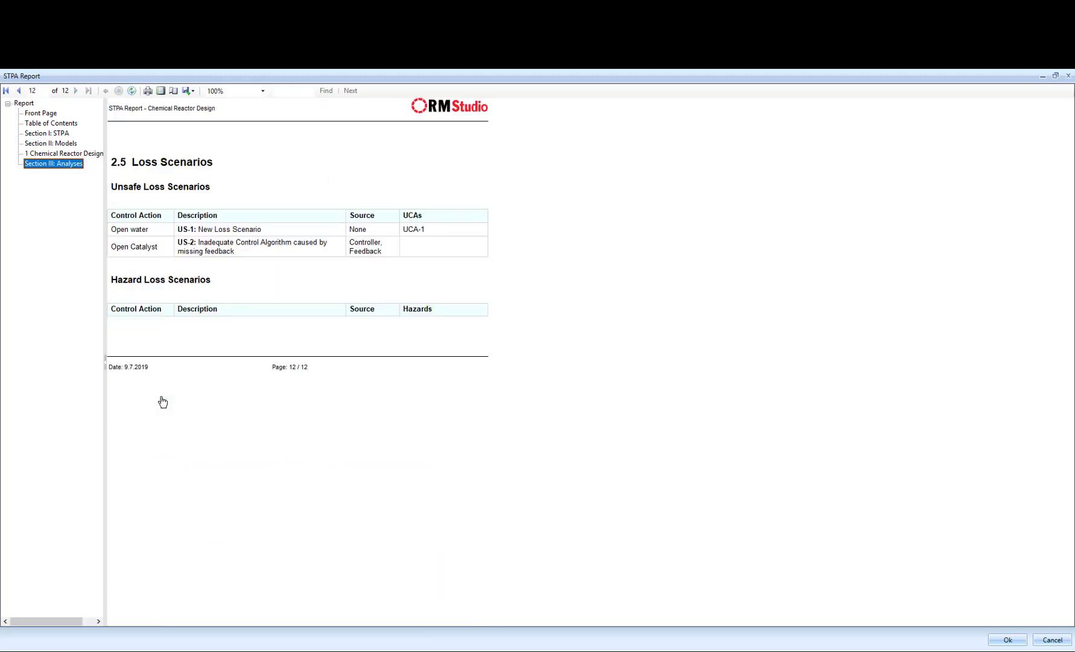
{"action": "scroll", "coordinate": [163, 402], "scroll_direction": "up", "scroll_amount": 1}
{"action": "scroll", "coordinate": [162, 400], "scroll_direction": "down", "scroll_amount": 3}
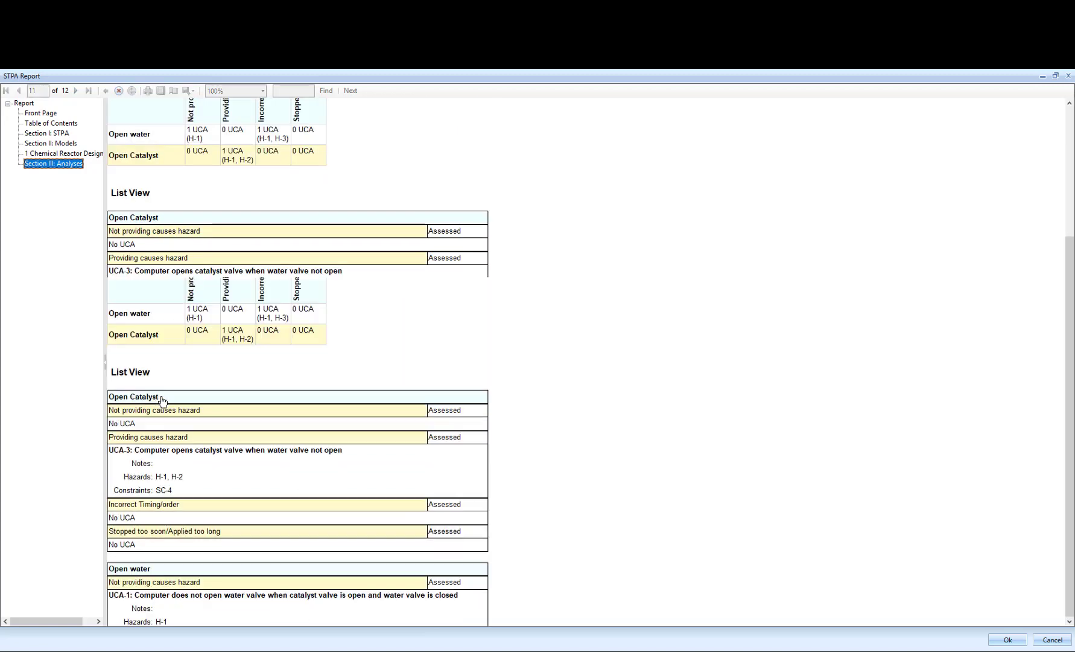